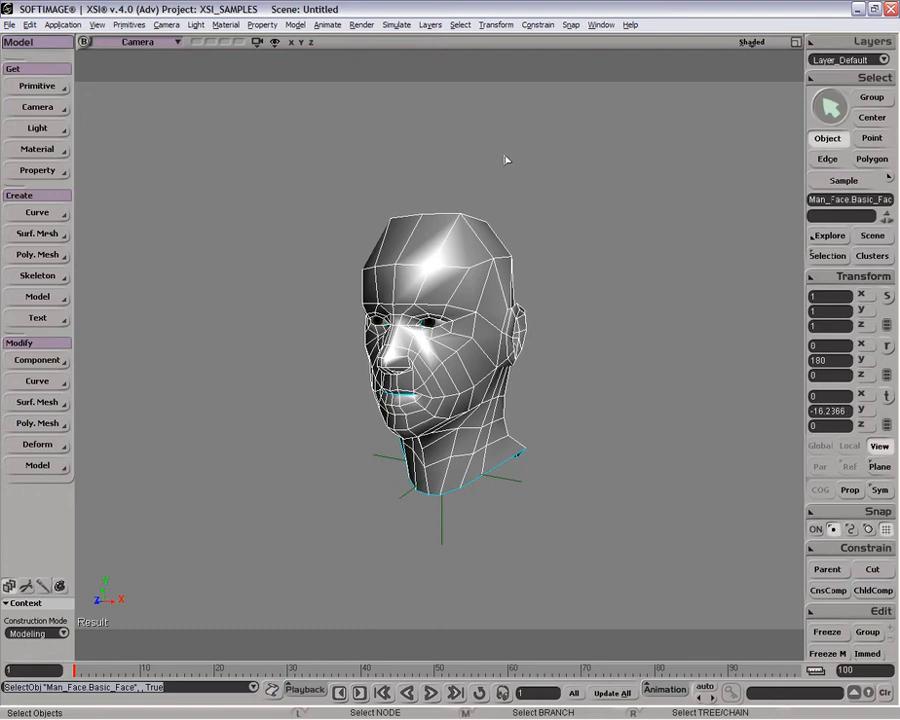
pyautogui.click(580, 236)
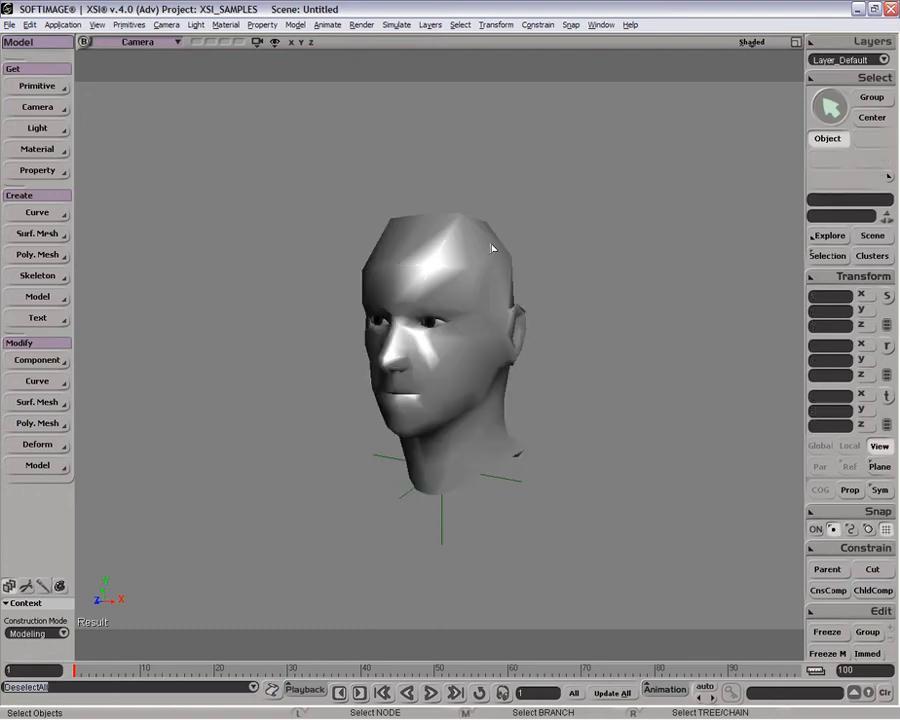
pyautogui.click(467, 267)
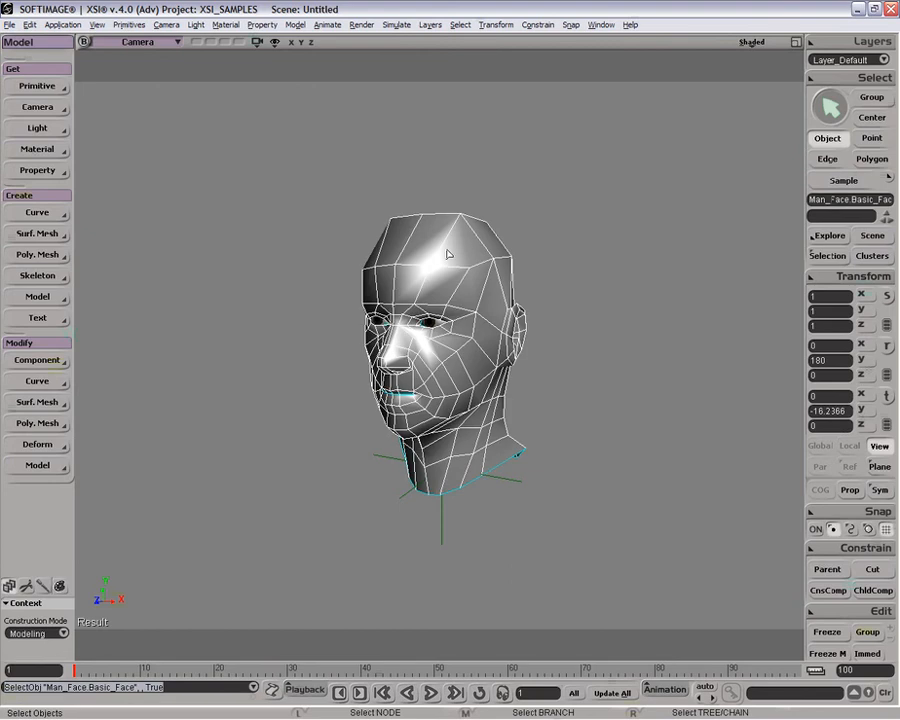
pyautogui.click(531, 295)
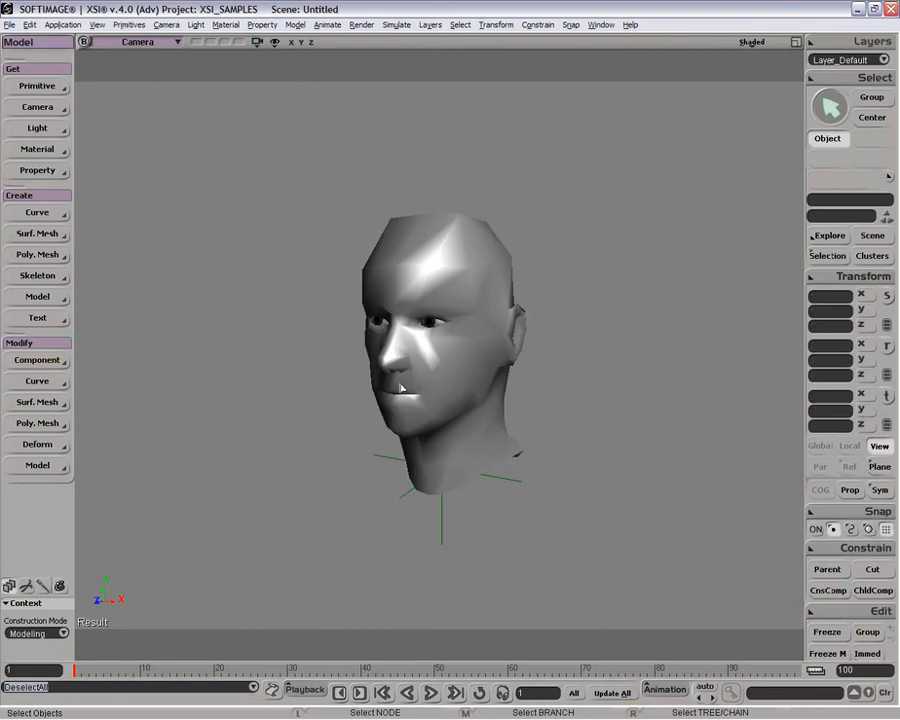
# Open the head mesh's Geometry Approximation properties, set the discontinuity angle to 100, and collapse the property page.
pyautogui.click(440, 263)
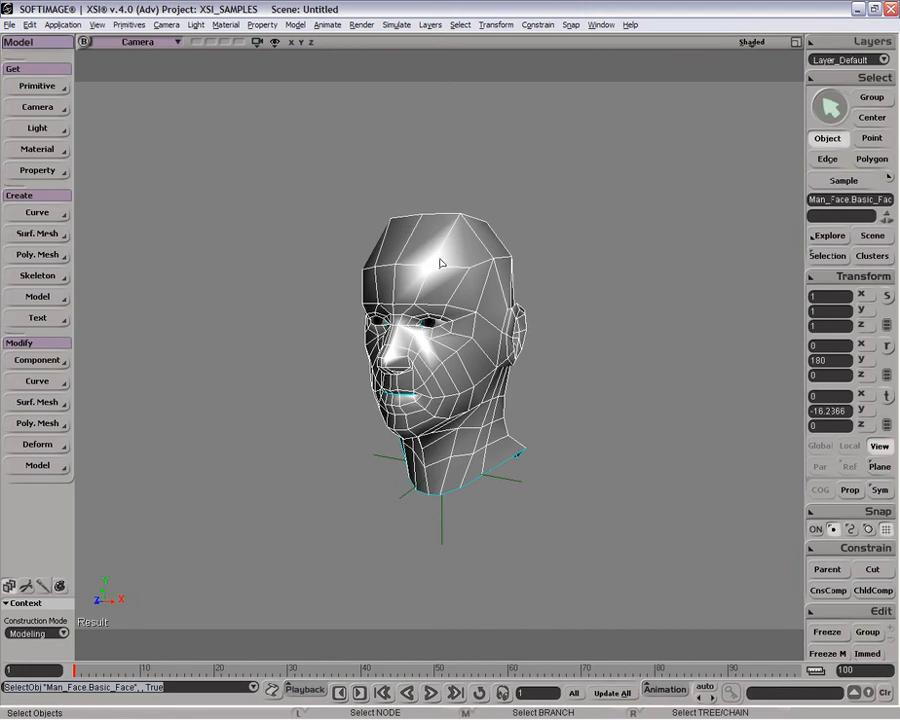
pyautogui.click(833, 259)
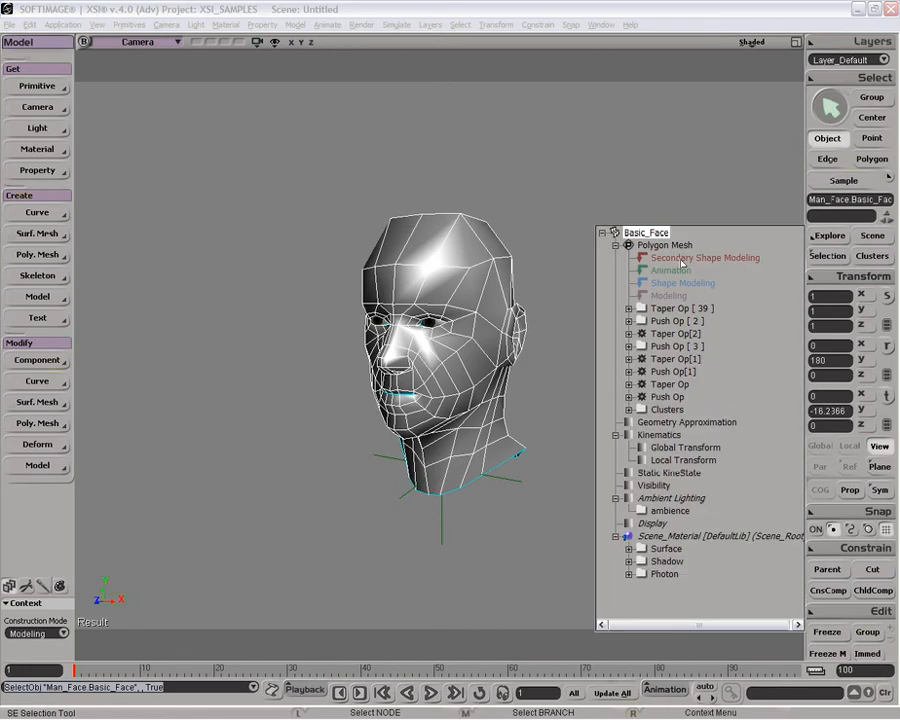
pyautogui.click(628, 422)
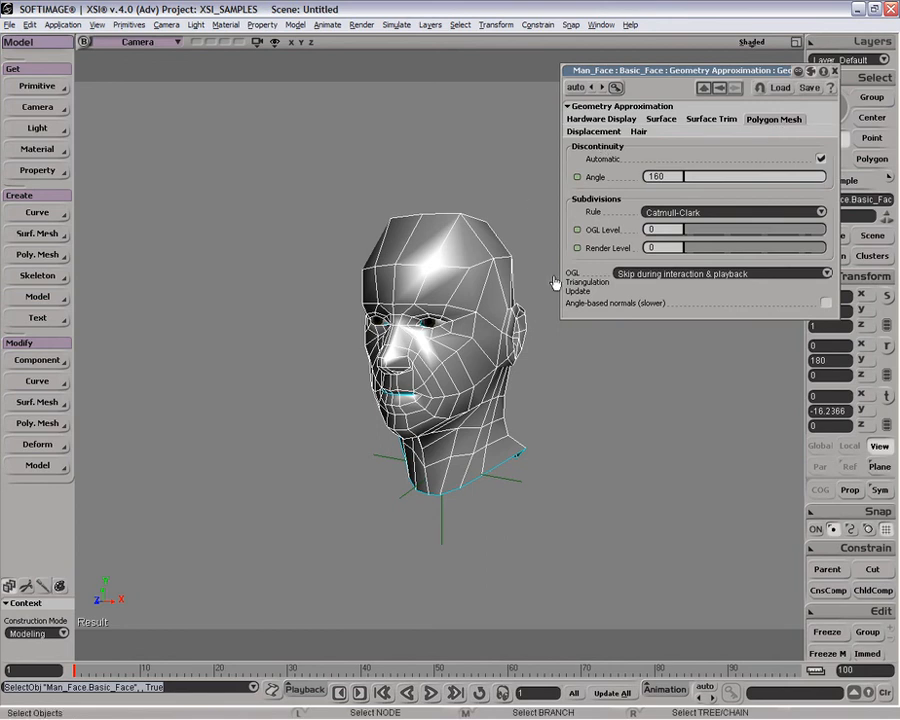
pyautogui.moveTo(822, 180)
pyautogui.mouseDown()
pyautogui.moveTo(665, 177)
pyautogui.moveTo(741, 179)
pyautogui.moveTo(657, 189)
pyautogui.moveTo(753, 186)
pyautogui.moveTo(660, 190)
pyautogui.moveTo(749, 191)
pyautogui.moveTo(663, 199)
pyautogui.moveTo(800, 195)
pyautogui.mouseUp()
pyautogui.moveTo(876, 198)
pyautogui.mouseDown()
pyautogui.moveTo(640, 198)
pyautogui.moveTo(820, 199)
pyautogui.mouseUp()
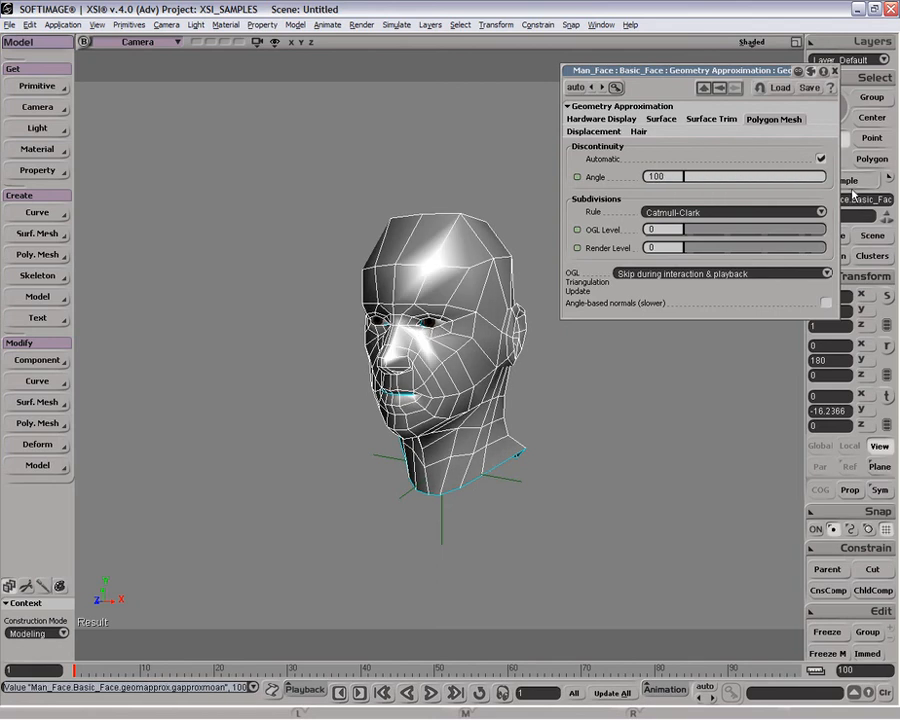
pyautogui.doubleClick(742, 74)
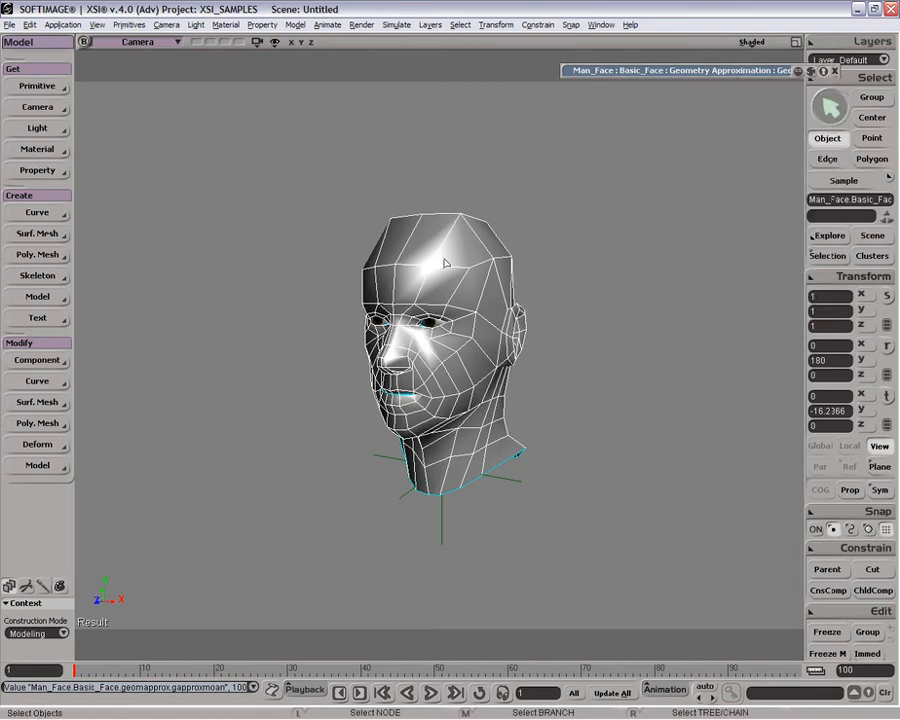
# Select the edges across the top of the skull, mark them as hard edges, and deselect the head.
pyautogui.press('e')
pyautogui.moveTo(310, 190); pyautogui.dragTo(530, 288)
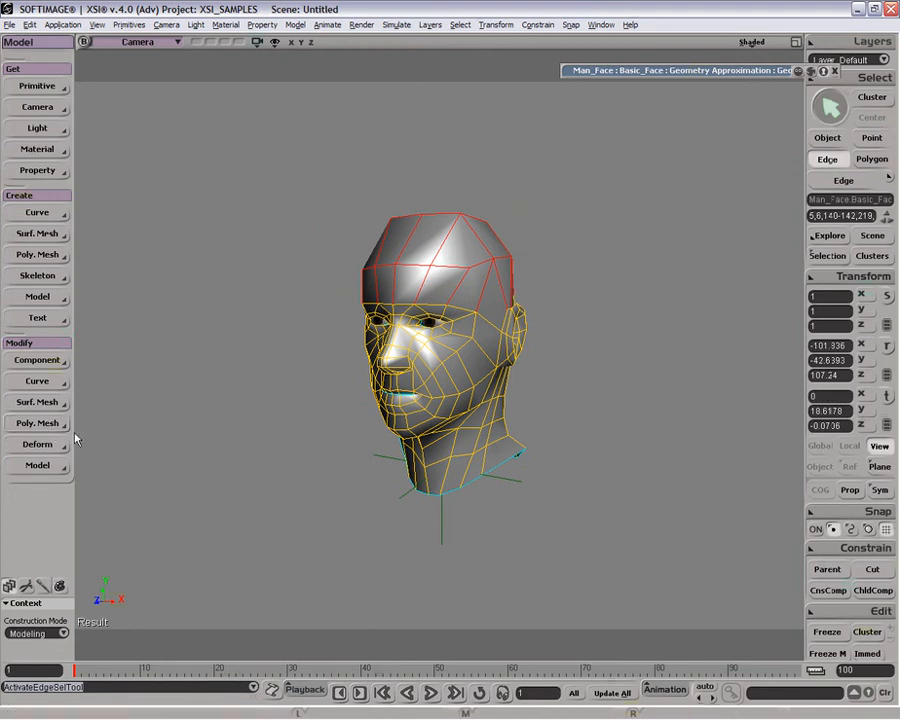
pyautogui.click(45, 362)
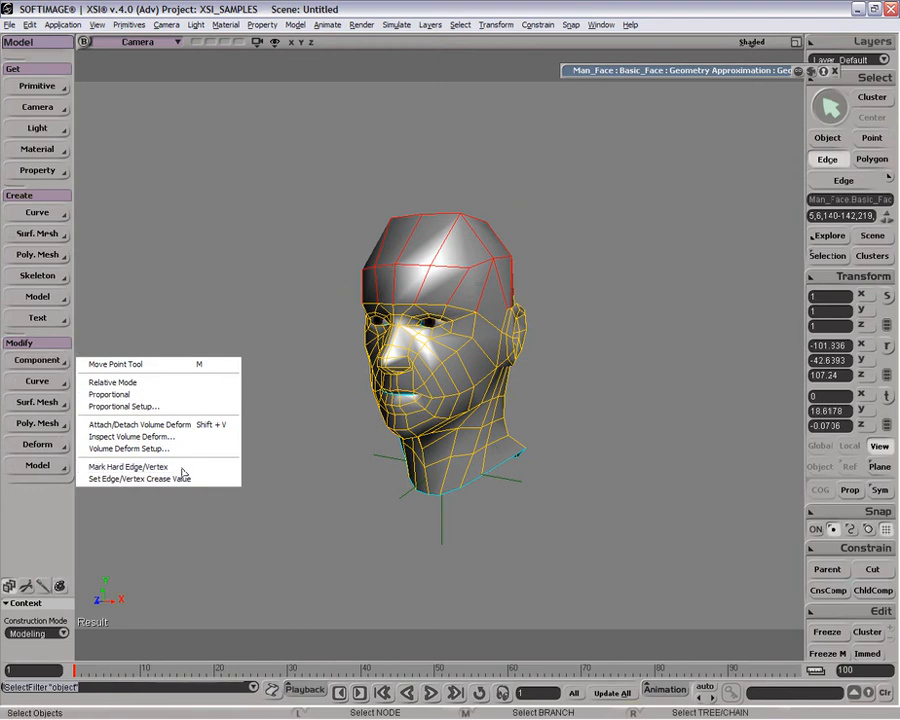
pyautogui.click(181, 468)
pyautogui.click(596, 267)
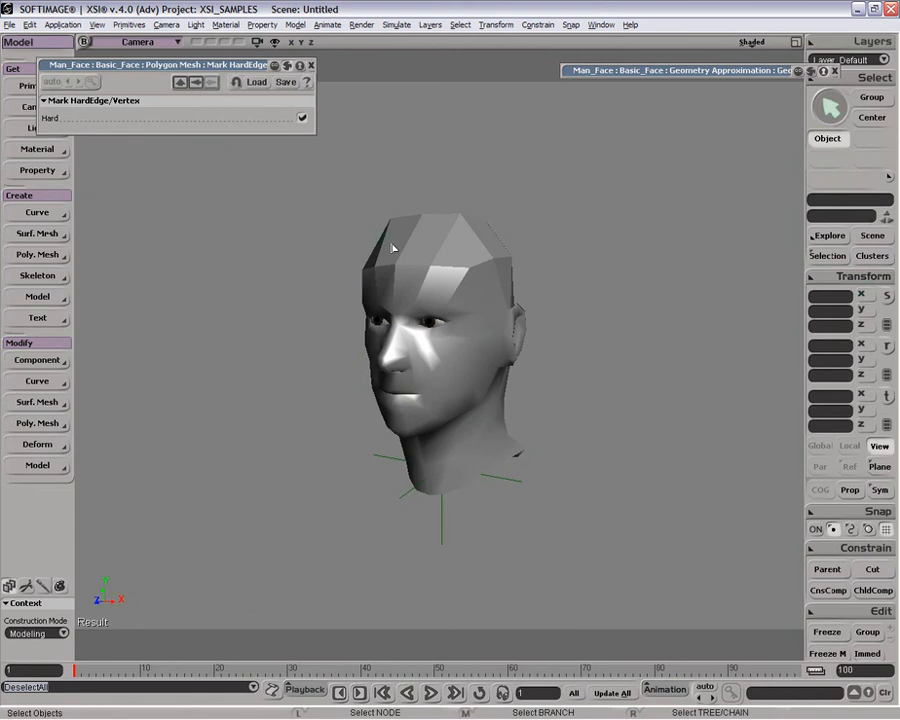
# Turn off the hard marking on the skull edges and raise the selected head's subdivision level to 2.
pyautogui.click(302, 118)
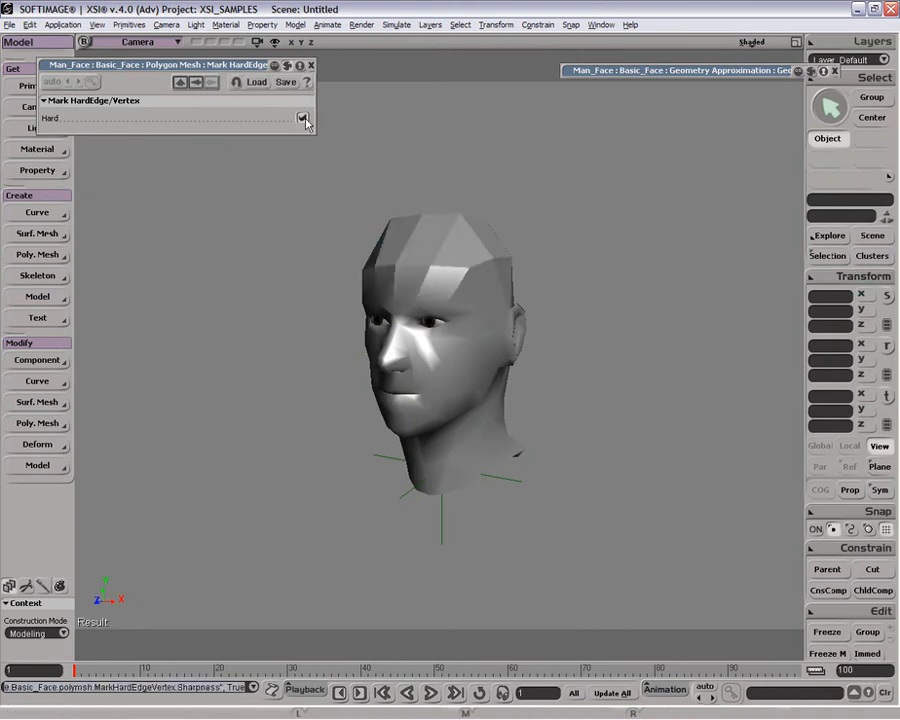
pyautogui.click(302, 118)
pyautogui.click(485, 307)
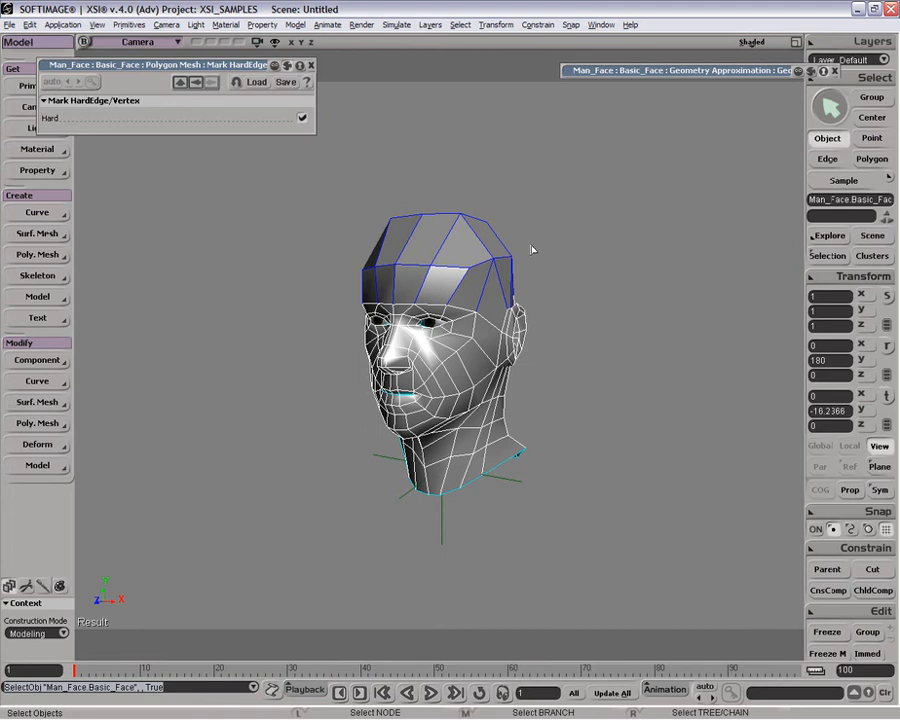
pyautogui.click(302, 118)
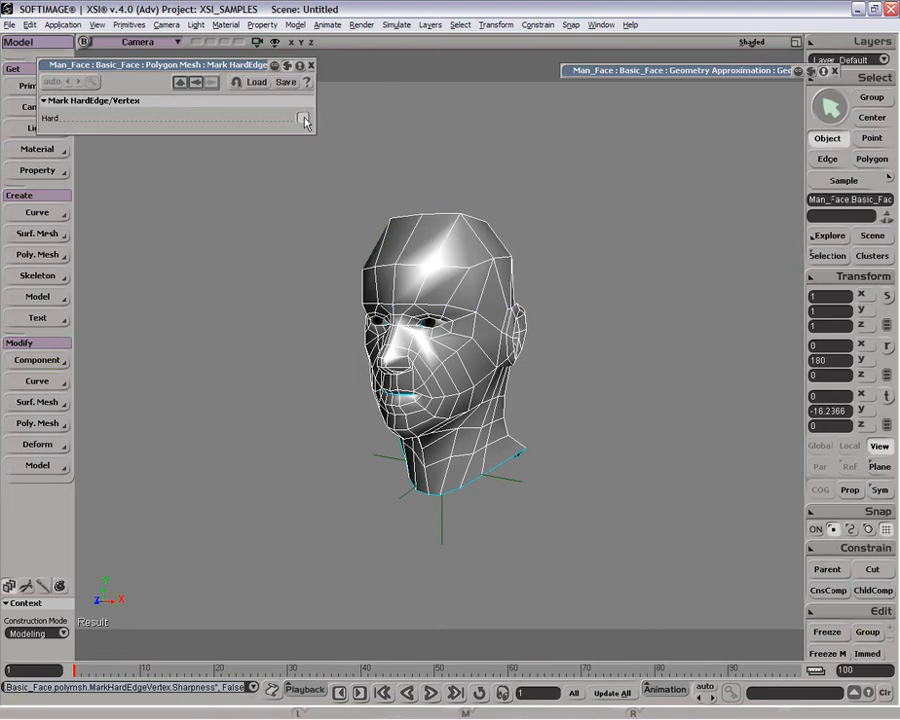
pyautogui.press('+')
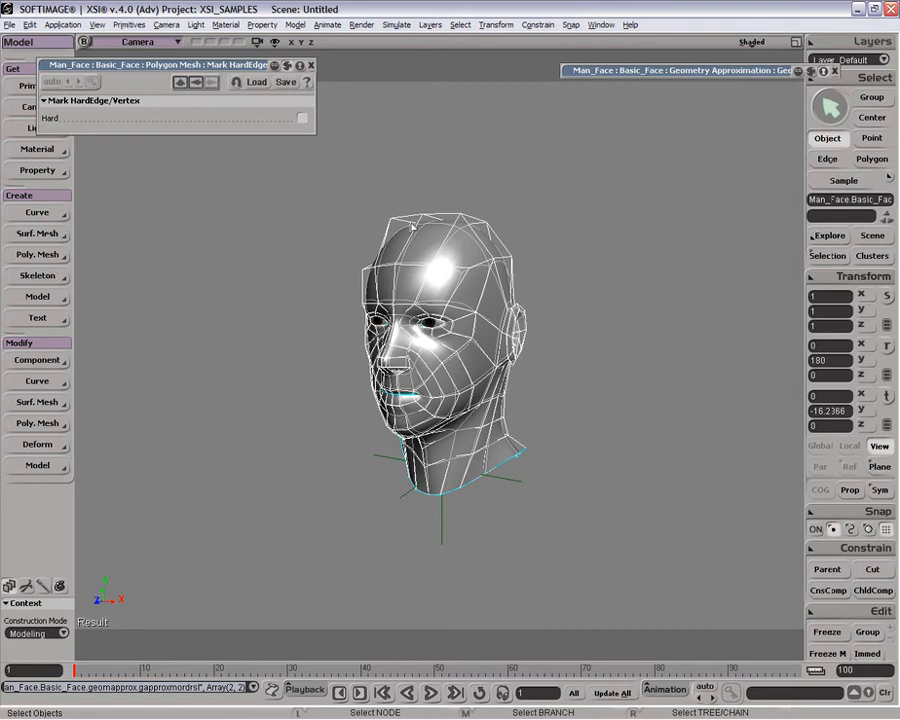
# Turn the hard marking back on and view the deselected, subdivided head from the side.
pyautogui.click(302, 118)
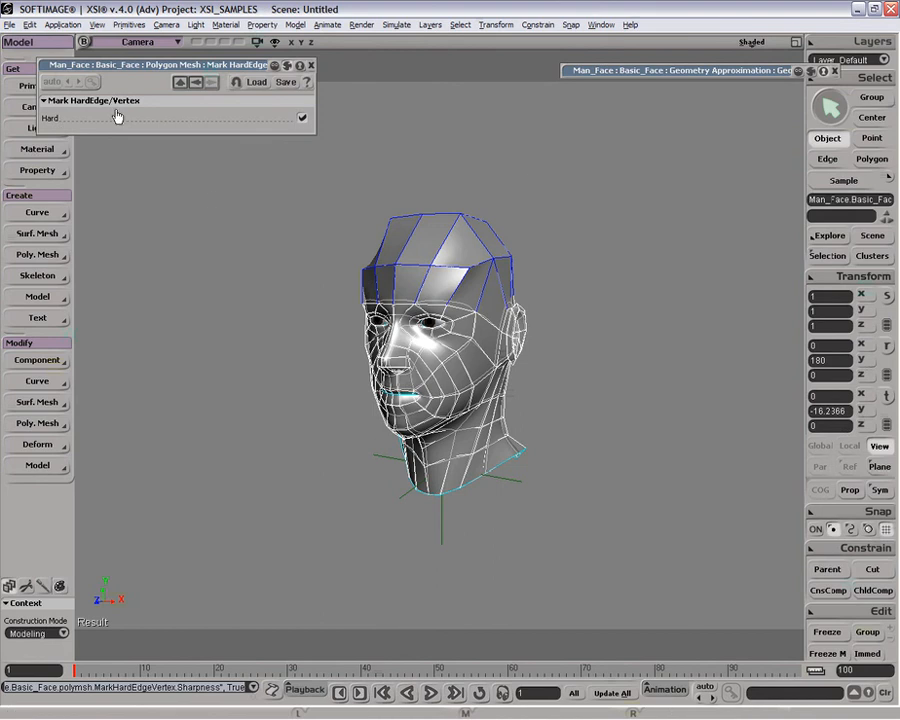
pyautogui.press('space')
pyautogui.click(595, 147)
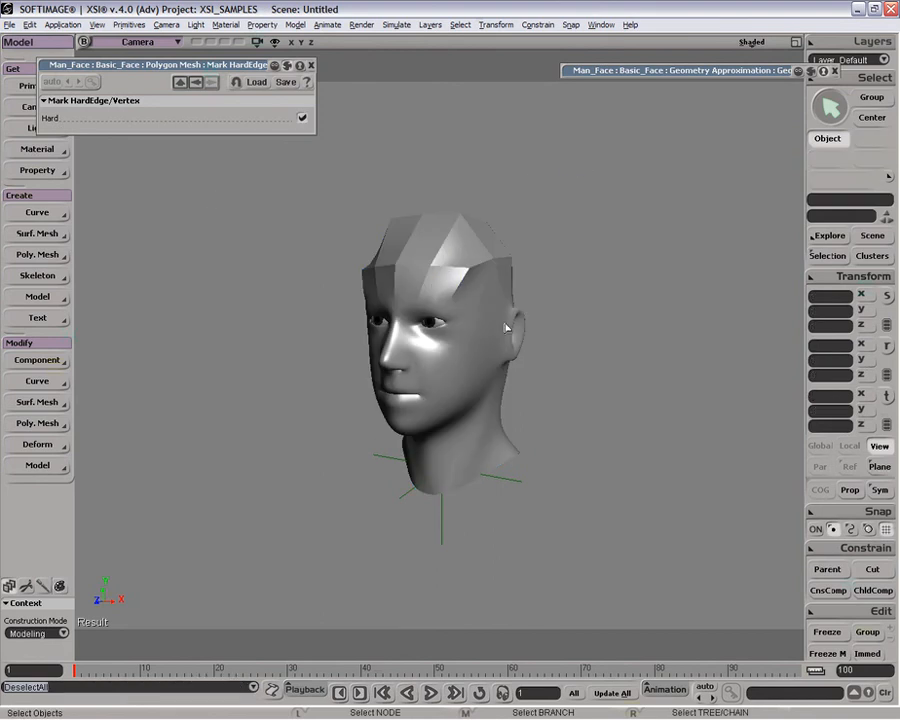
pyautogui.press('o')
pyautogui.moveTo(538, 315); pyautogui.dragTo(522, 301)
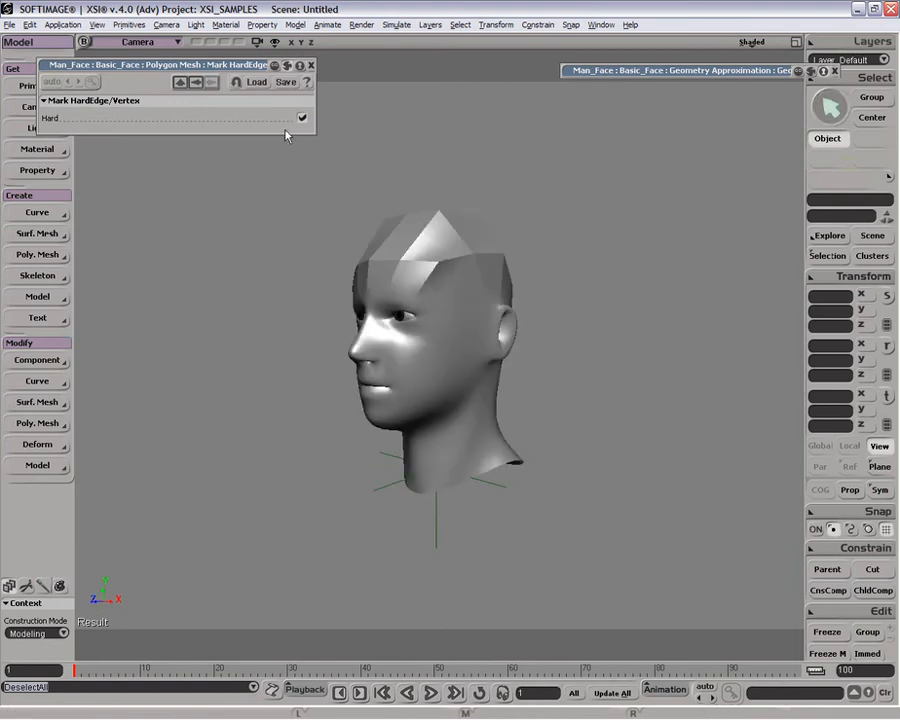
# Turn off the hard marking on the skull edges and close the property pages.
pyautogui.click(303, 118)
pyautogui.click(312, 65)
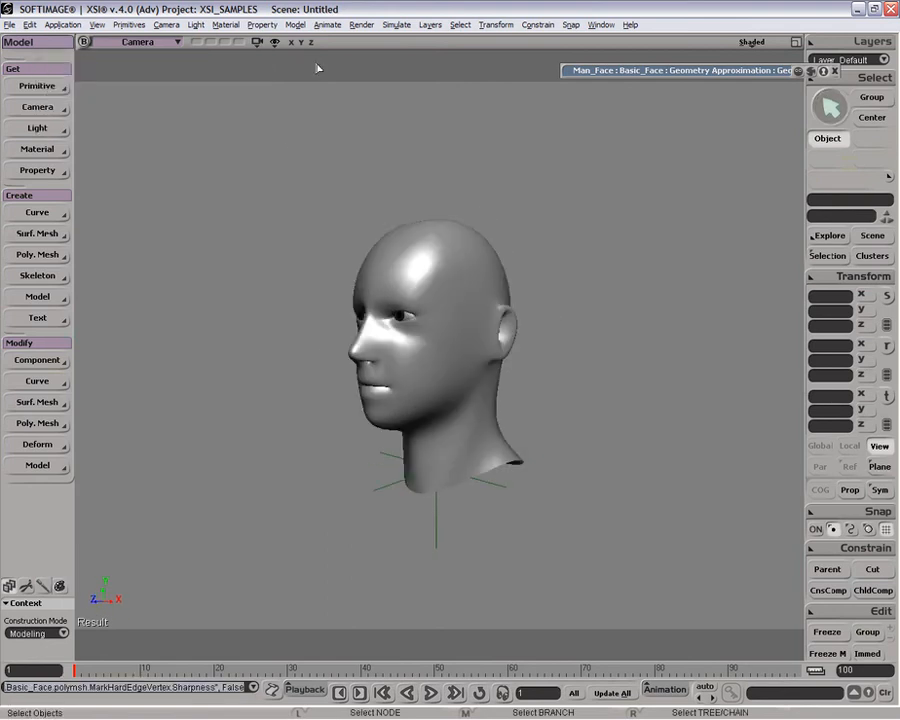
pyautogui.press('space')
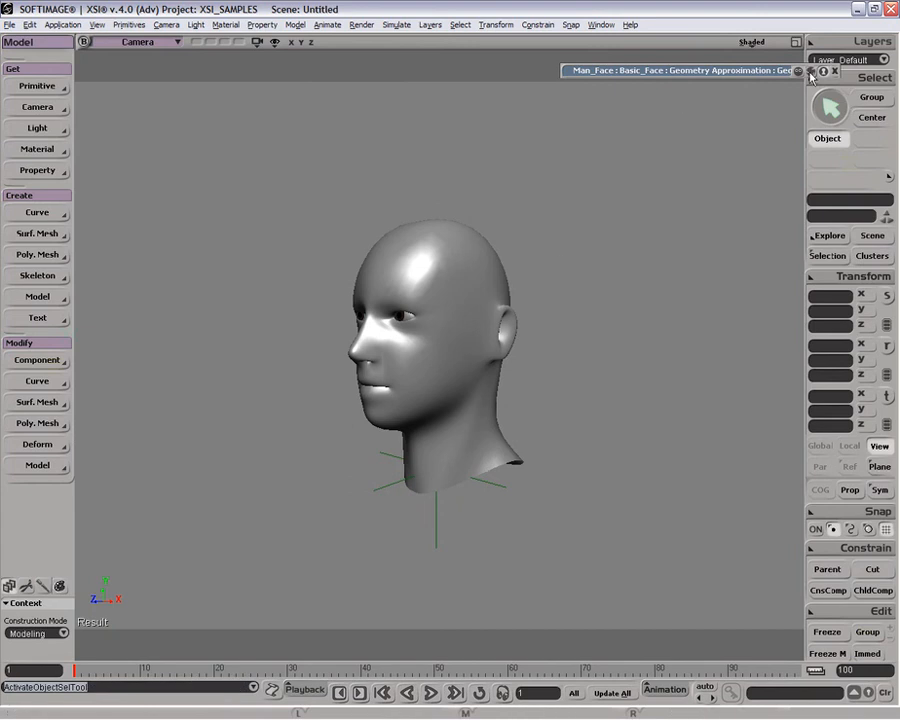
# Select the whole Man_Face head model and delete it from the scene.
pyautogui.click(483, 323)
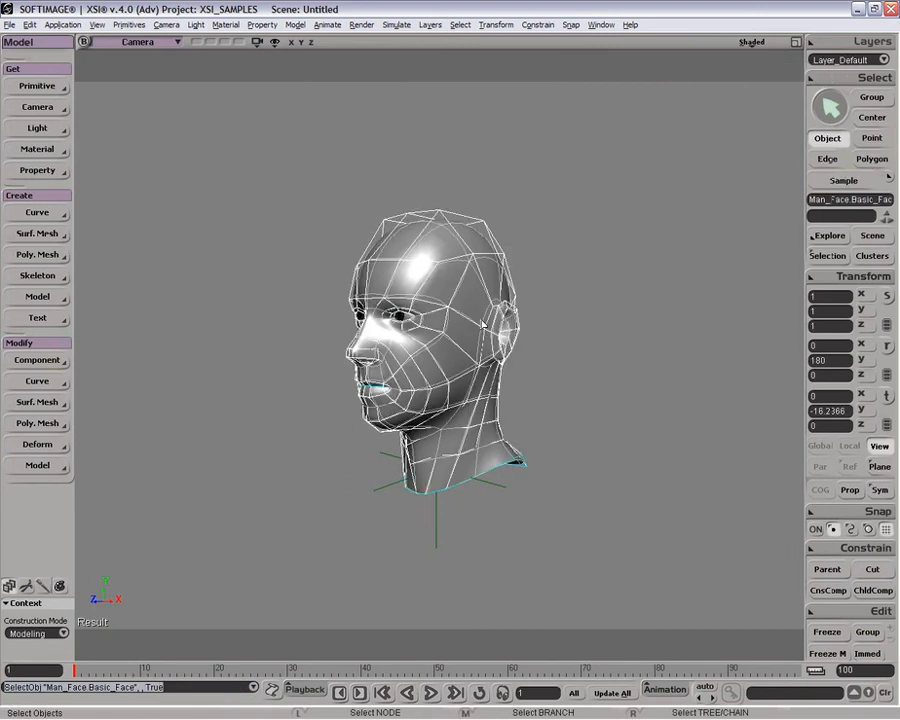
pyautogui.press('h')
pyautogui.moveTo(427, 437); pyautogui.dragTo(443, 457, button='right')
pyautogui.moveTo(287, 191); pyautogui.dragTo(441, 361, button='right')
pyautogui.press('Delete')
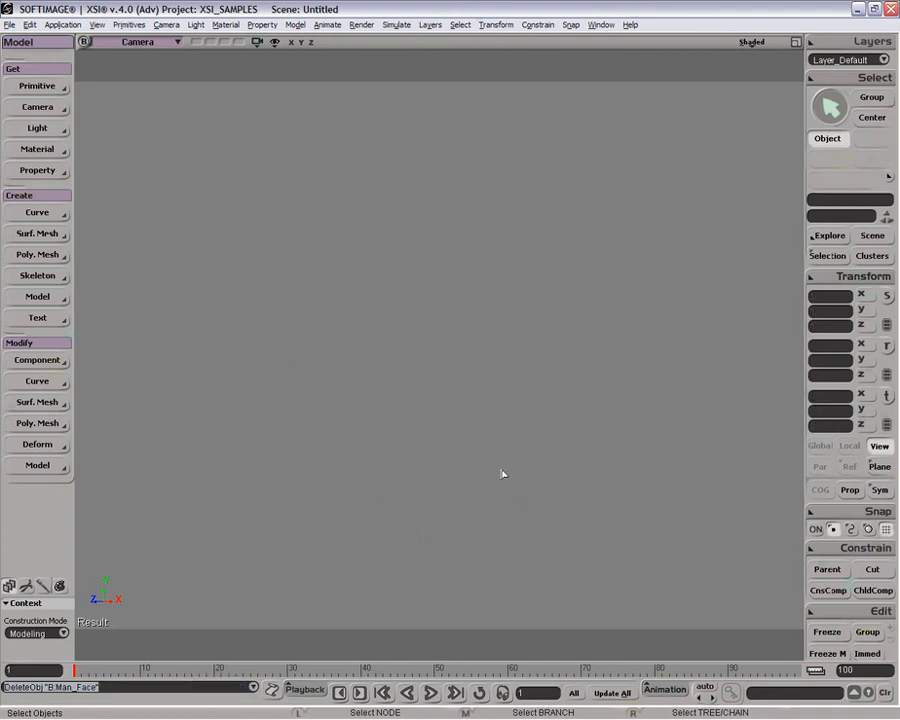
# Unhide octahedron1 by selecting it in the scene explorer, and frame it in the camera view.
pyautogui.press('8')
pyautogui.click(509, 431)
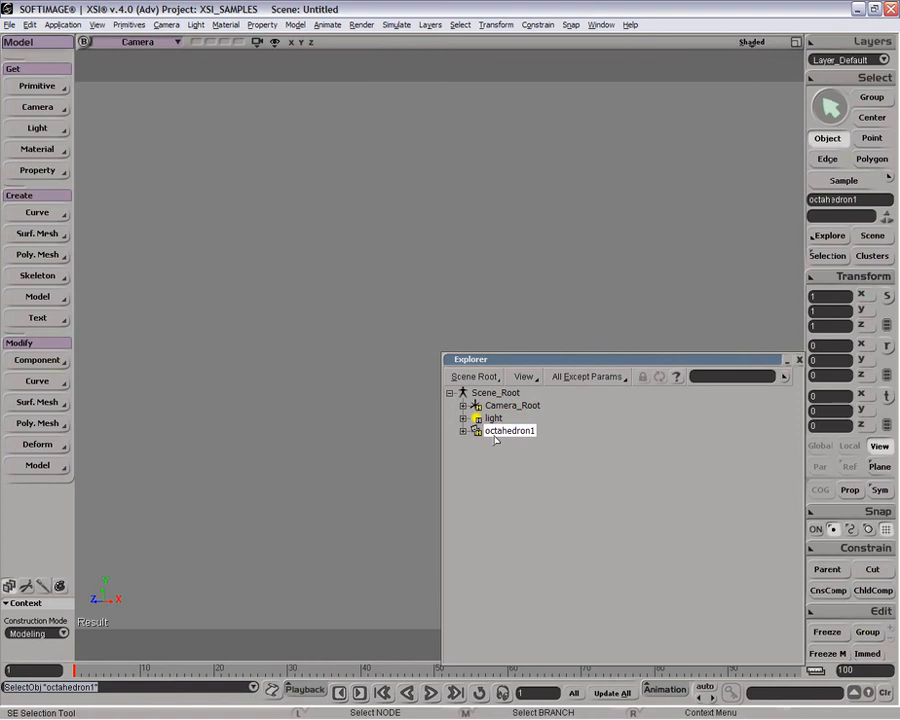
pyautogui.press('h')
pyautogui.click(800, 360)
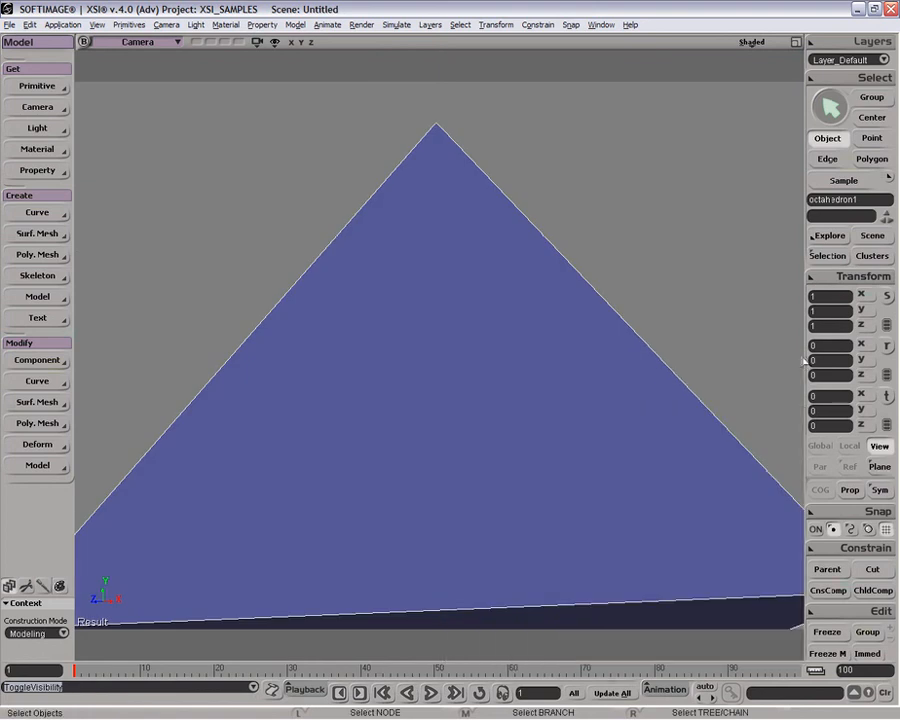
pyautogui.press('f')
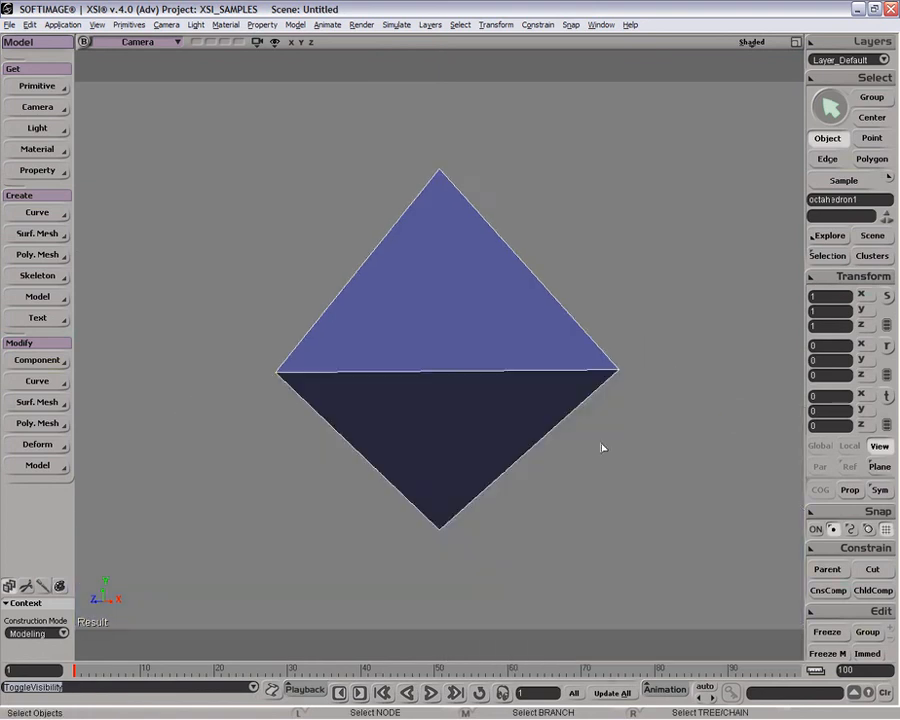
# Raise the octahedron's subdivision level to 3.
pyautogui.moveTo(493, 379); pyautogui.dragTo(572, 405)
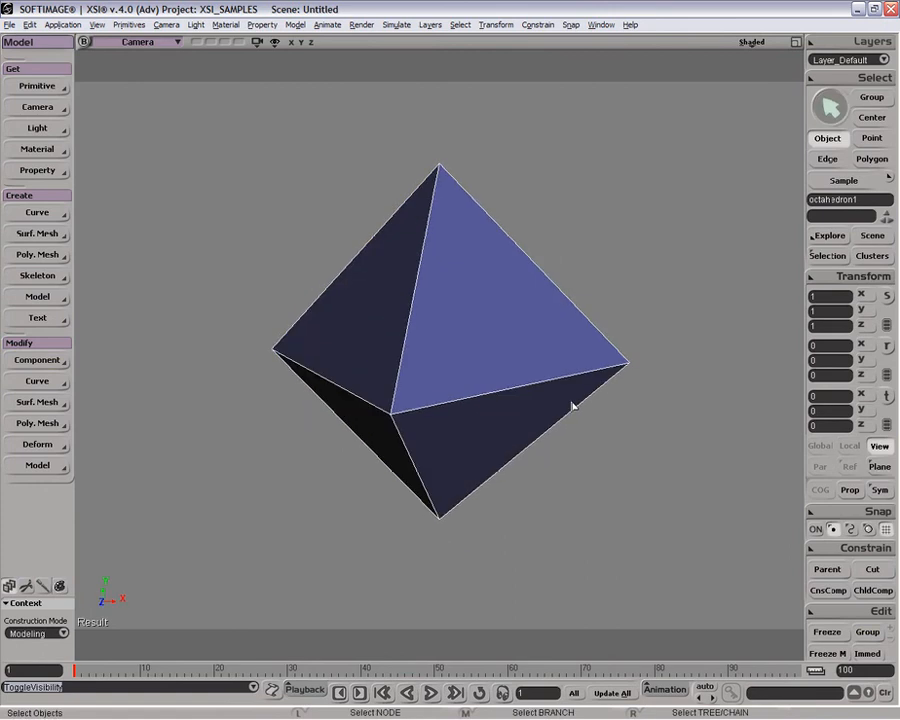
pyautogui.press('KP_Add')
pyautogui.press('KP_Add')
pyautogui.press('KP_Add')
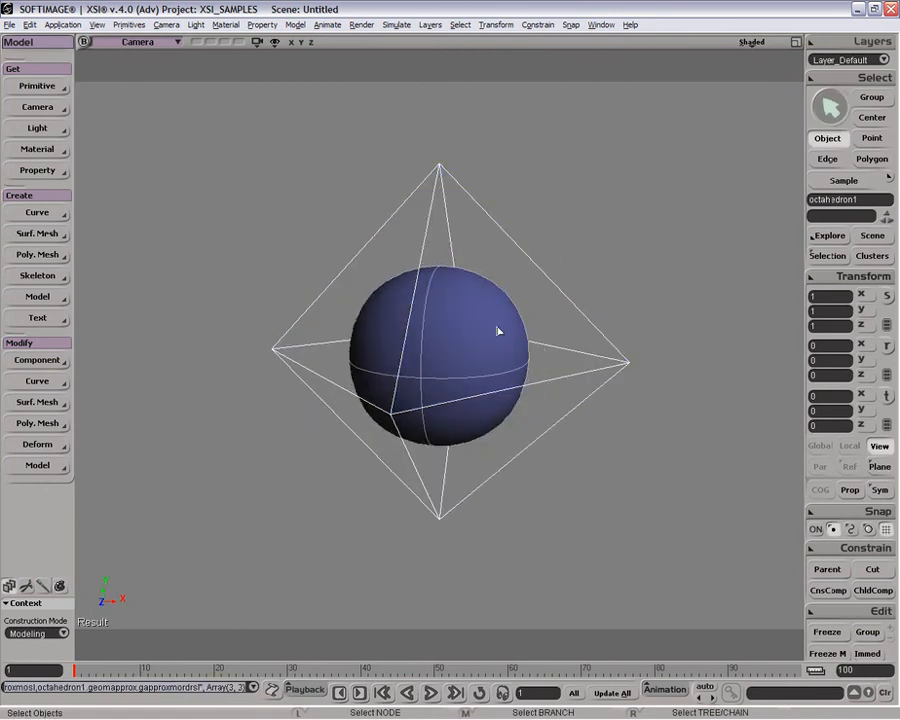
# Apply an edge crease value of 4.361 to the four edges meeting at the octahedron's upper vertex.
pyautogui.press('space')
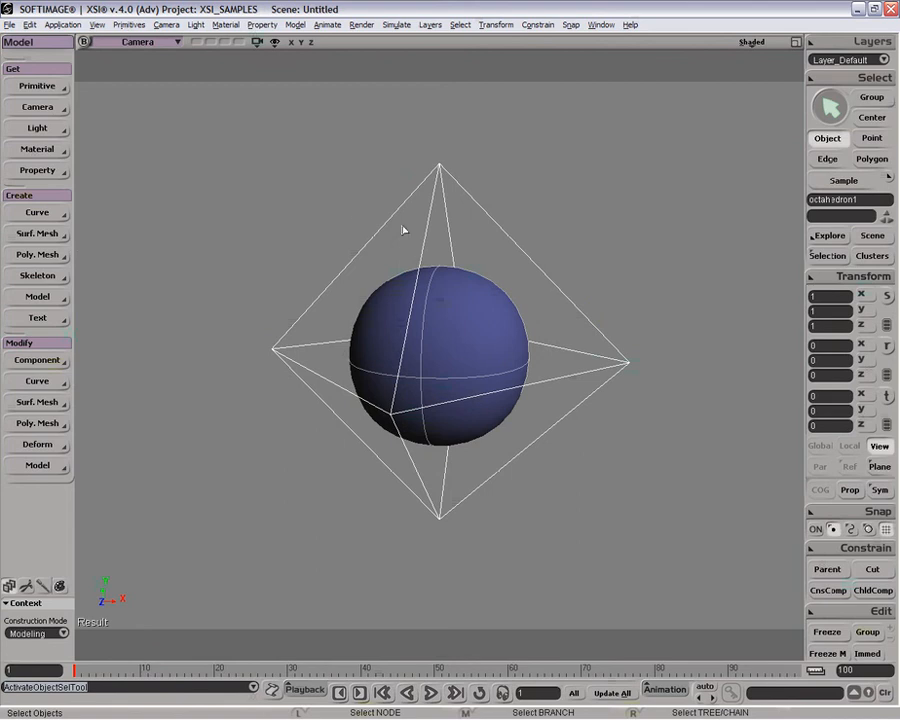
pyautogui.press('e')
pyautogui.moveTo(305, 235); pyautogui.dragTo(577, 243)
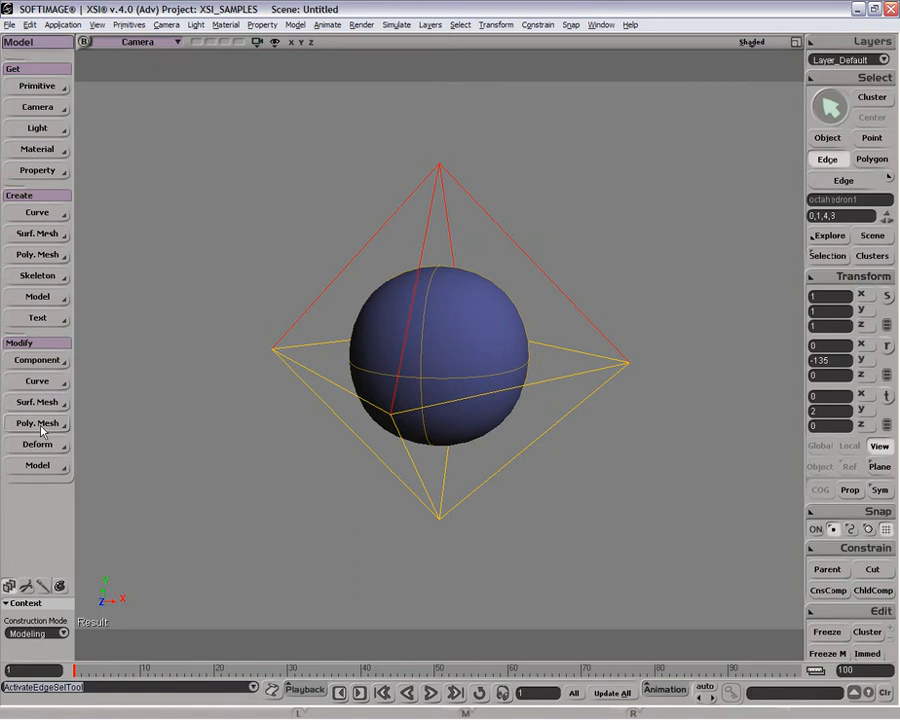
pyautogui.click(60, 361)
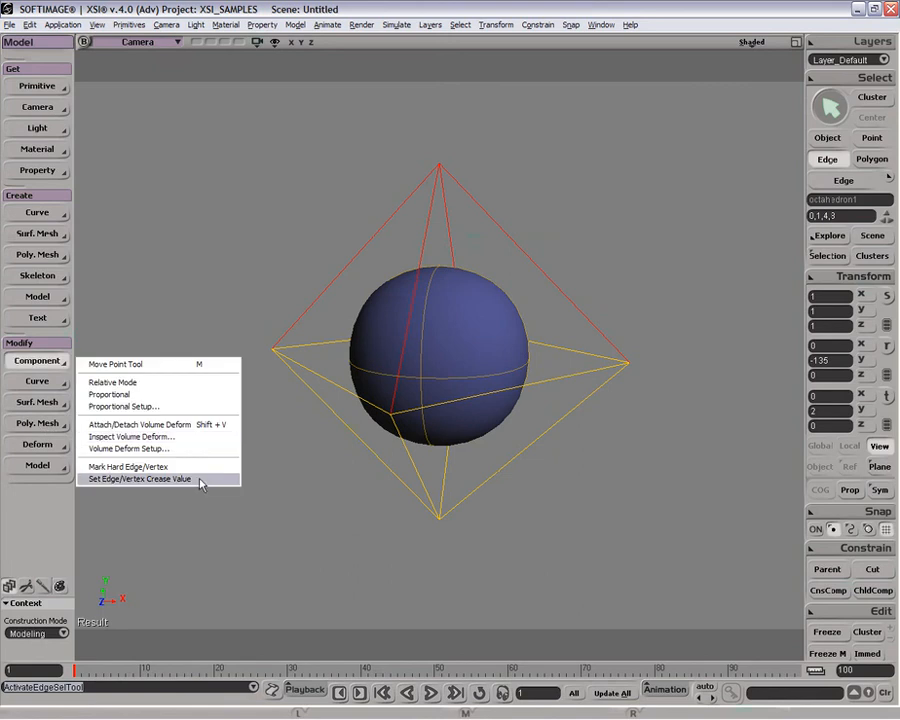
pyautogui.click(200, 479)
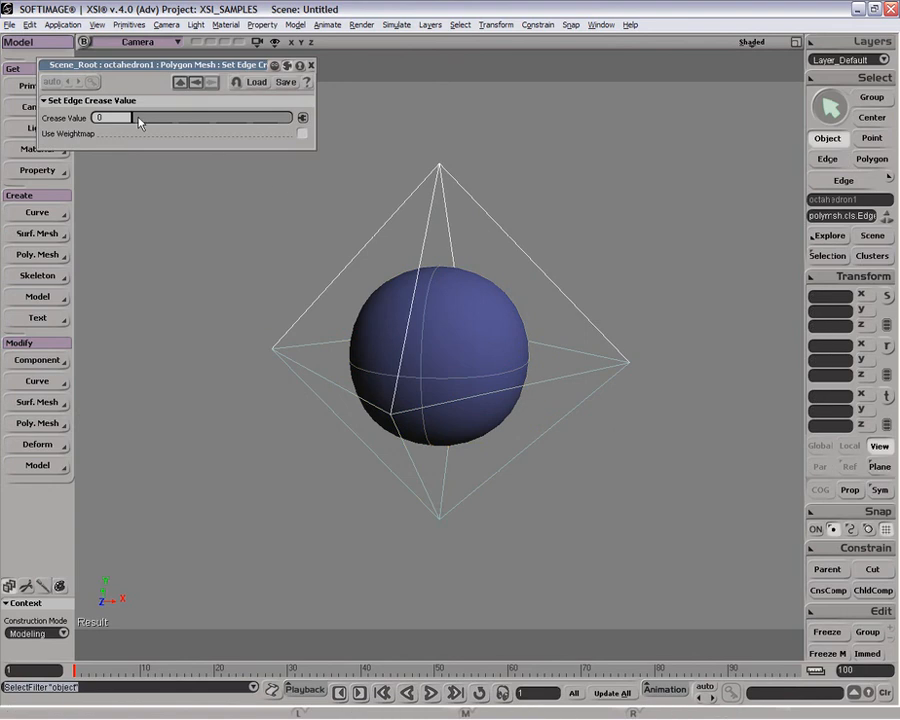
pyautogui.moveTo(139, 122); pyautogui.dragTo(204, 135)
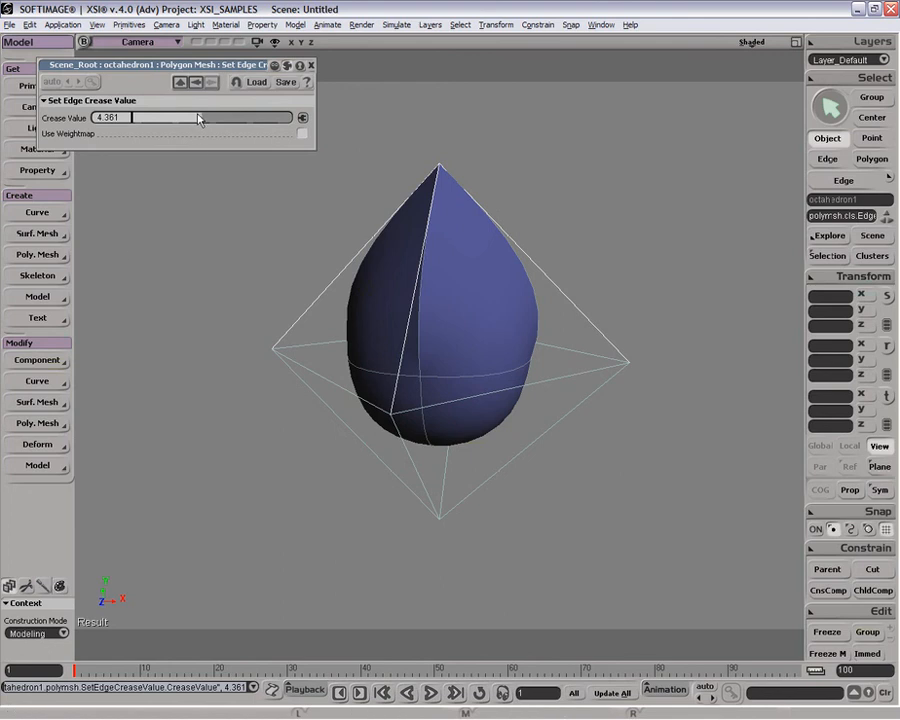
# Reset the crease value of the octahedron's four upper edges to 0.
pyautogui.moveTo(200, 119)
pyautogui.mouseDown()
pyautogui.moveTo(180, 118)
pyautogui.moveTo(200, 122)
pyautogui.mouseUp()
pyautogui.moveTo(197, 120); pyautogui.dragTo(133, 121)
pyautogui.press('space')
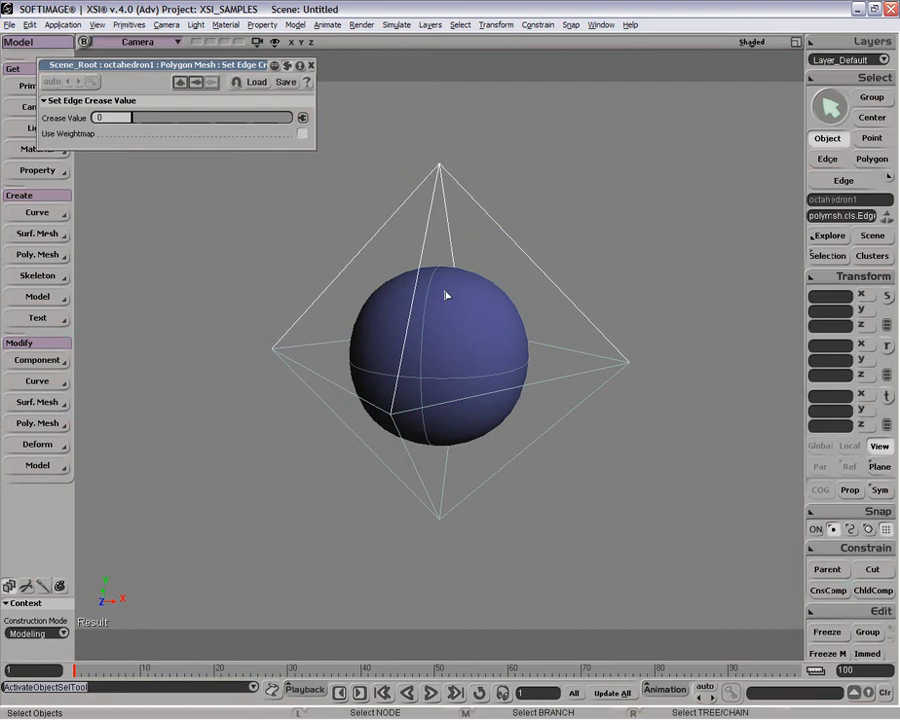
# Apply an edge crease value of 4.89 to the loop of four edges around the octahedron's middle.
pyautogui.click(551, 373)
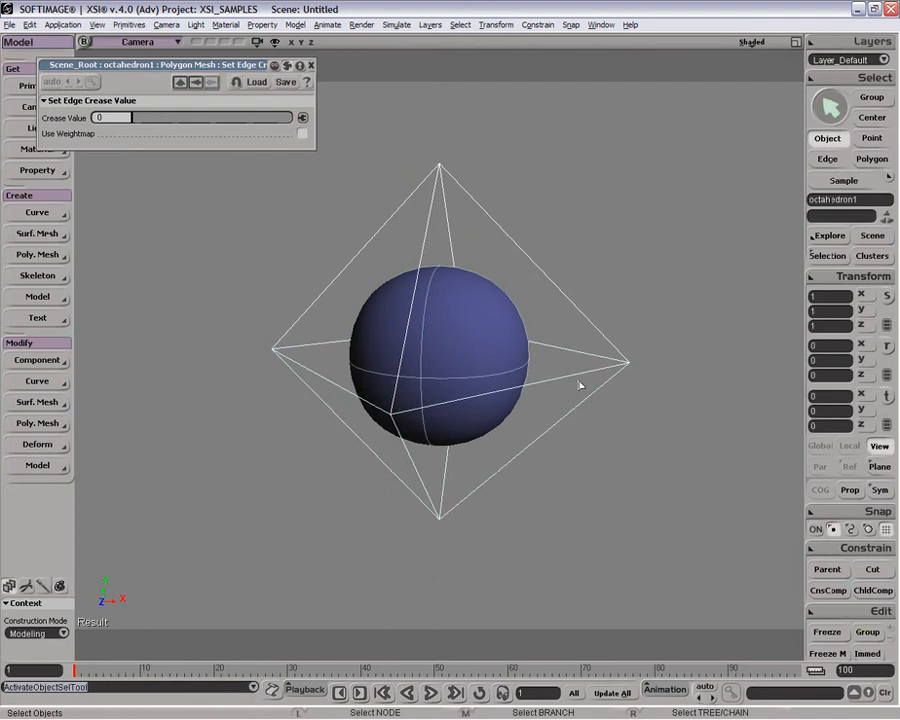
pyautogui.press('e')
pyautogui.click(548, 378)
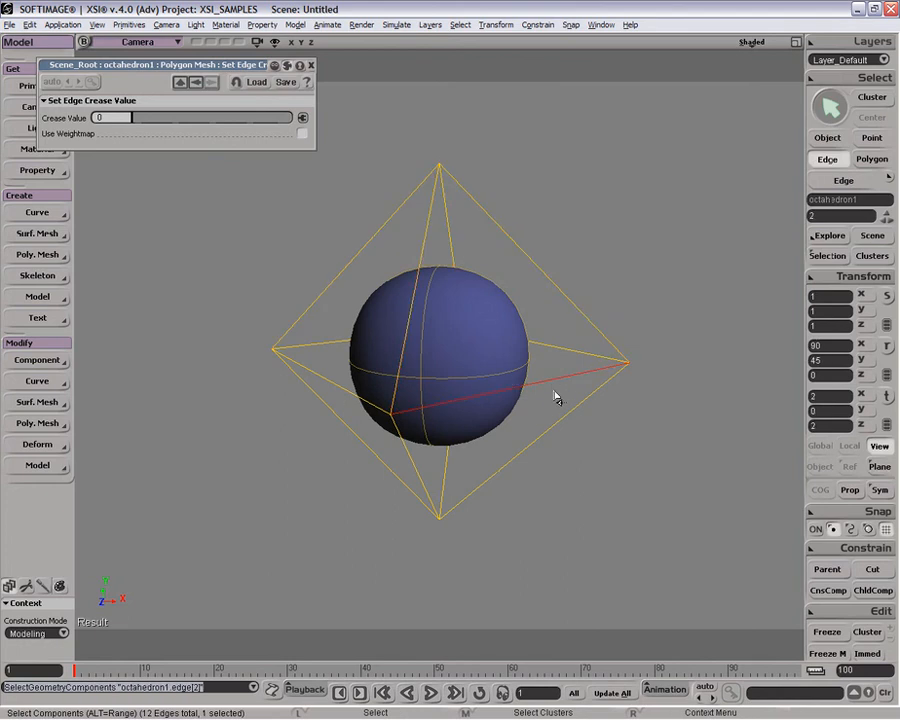
pyautogui.press('alt')
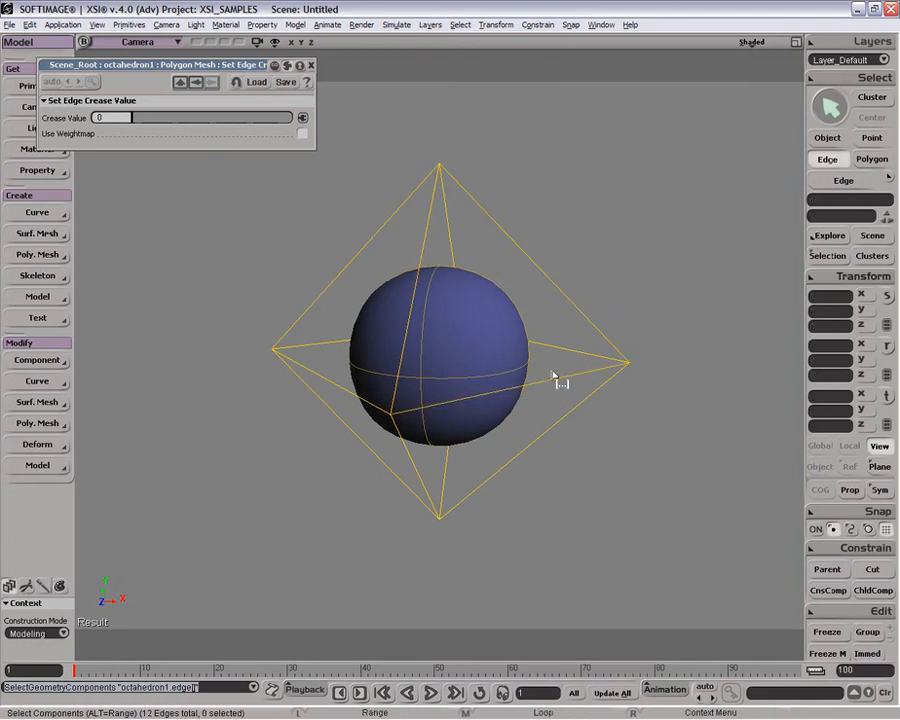
pyautogui.keyDown('alt'); pyautogui.click(344, 392); pyautogui.keyUp('alt')
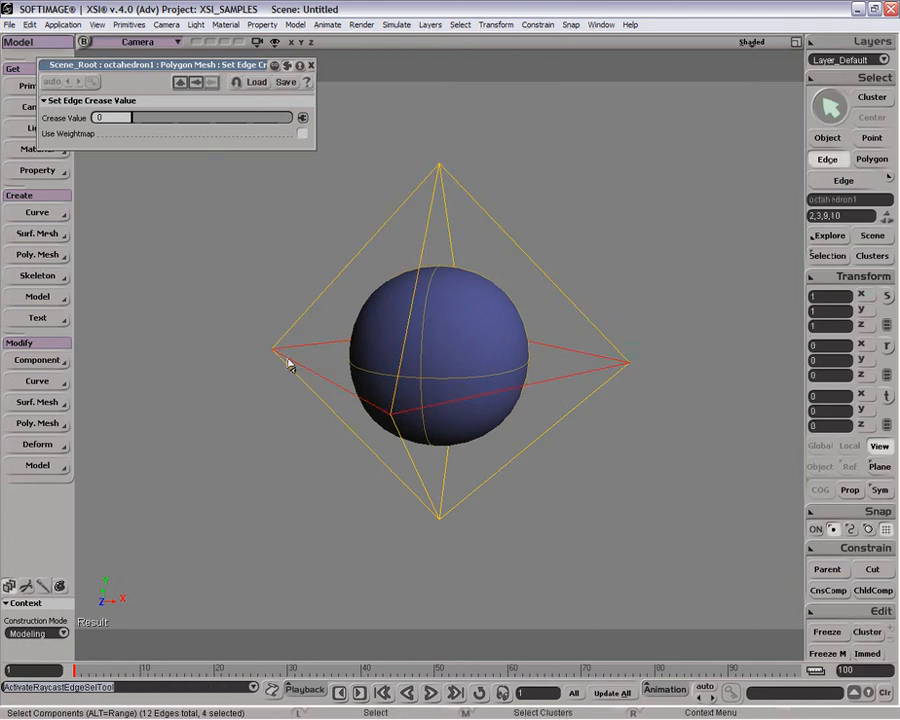
pyautogui.click(31, 361)
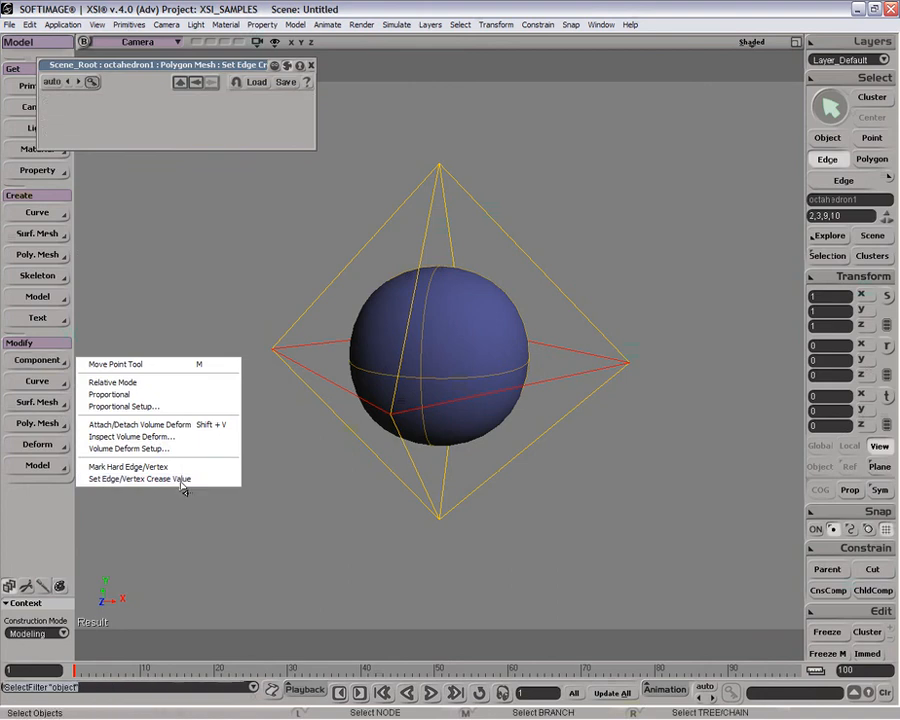
pyautogui.click(184, 475)
pyautogui.moveTo(141, 126); pyautogui.dragTo(214, 122)
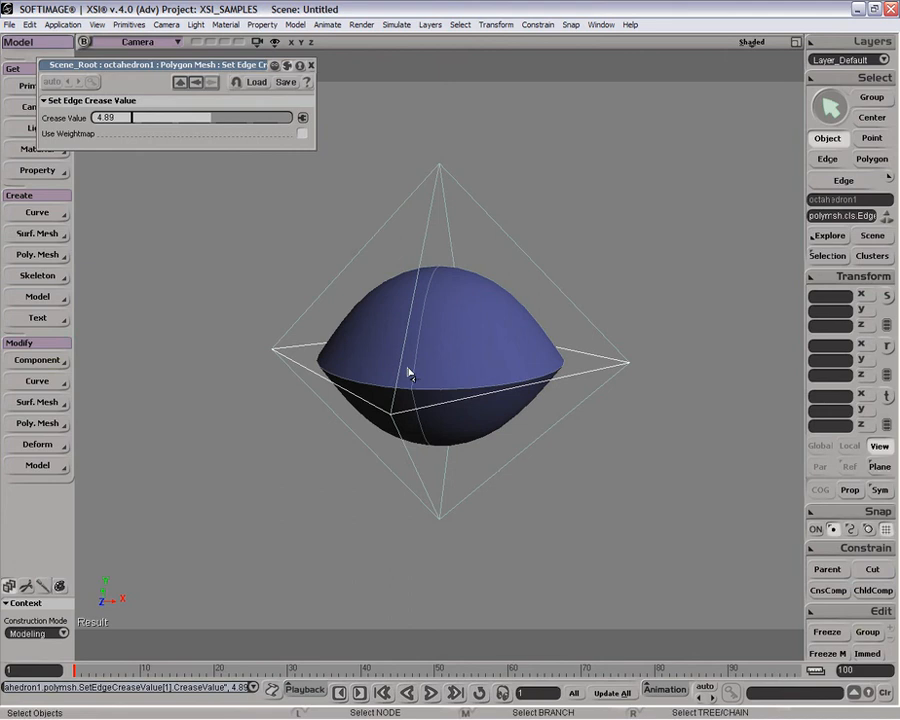
pyautogui.press('o')
pyautogui.moveTo(418, 374); pyautogui.dragTo(490, 472)
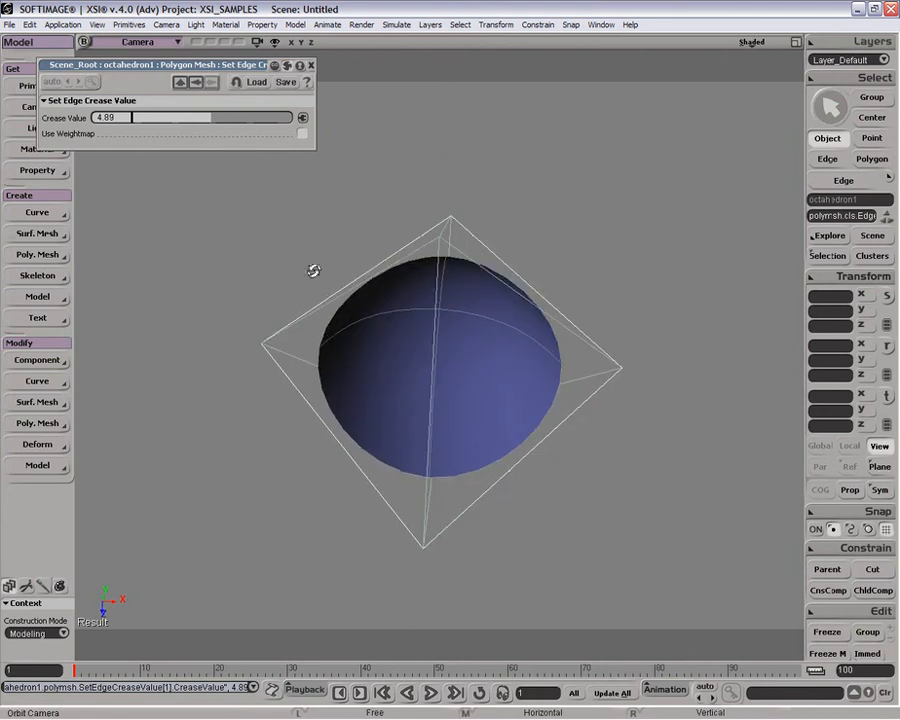
pyautogui.moveTo(311, 267); pyautogui.dragTo(404, 416)
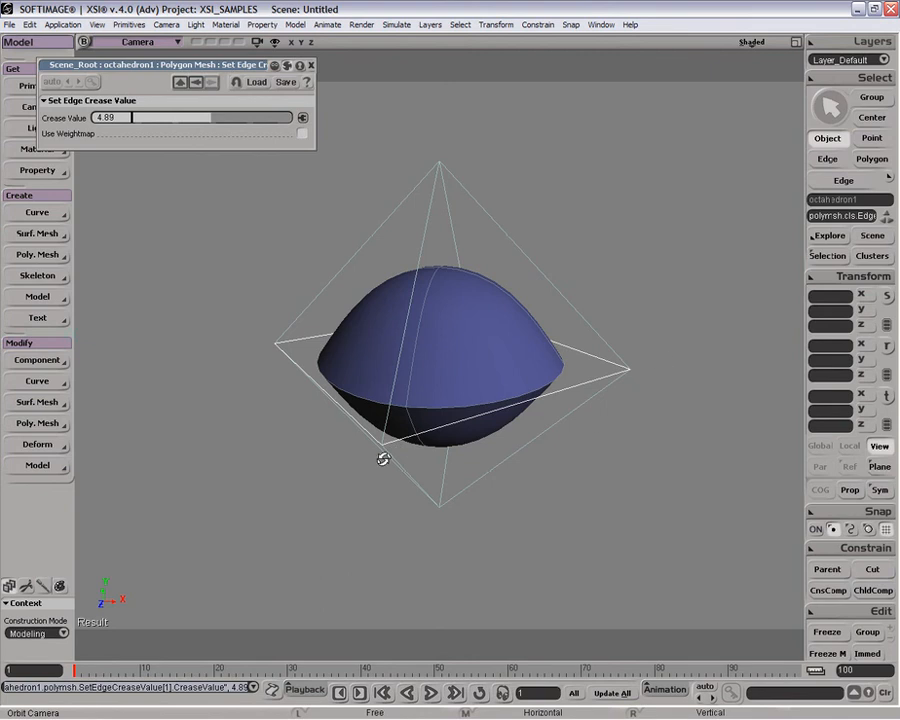
pyautogui.press('space')
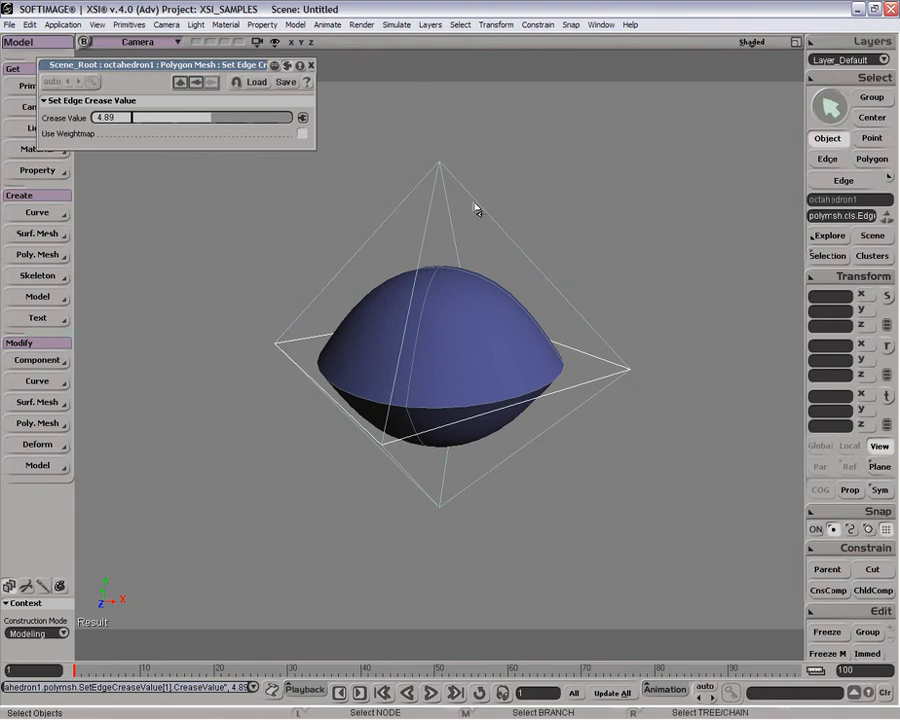
# Apply a crease value of 3.744 to the four corner points around the octahedron's middle.
pyautogui.press('o')
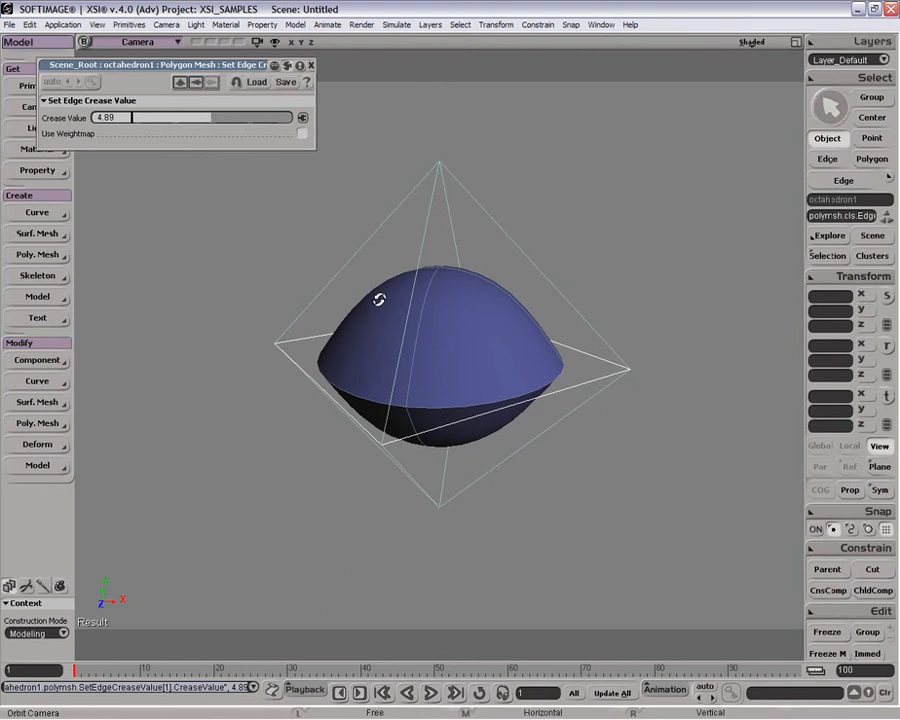
pyautogui.moveTo(384, 301); pyautogui.dragTo(372, 343)
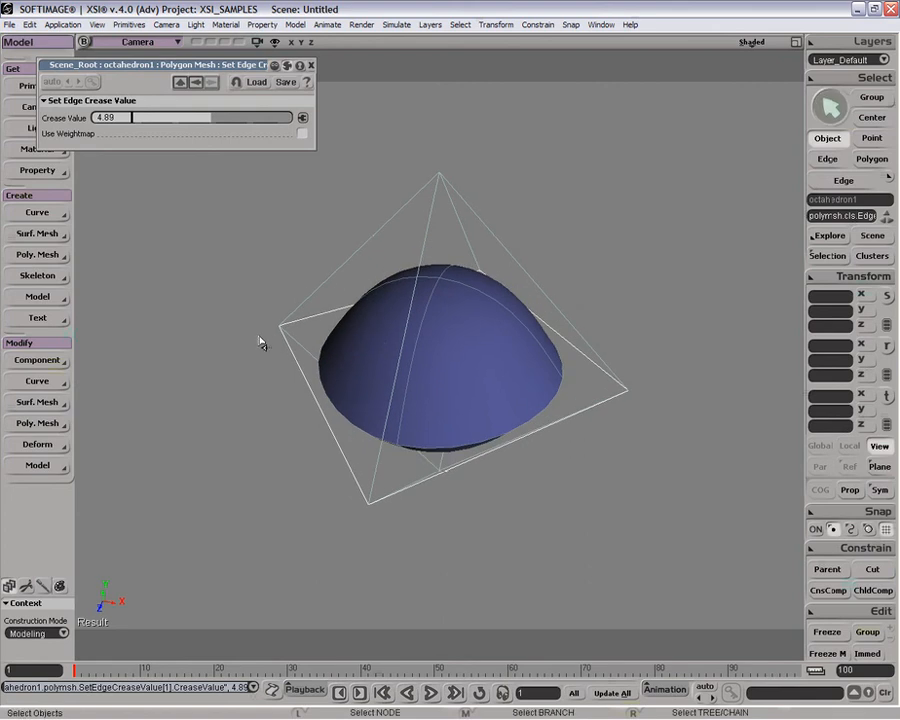
pyautogui.press('t')
pyautogui.moveTo(249, 295); pyautogui.dragTo(292, 338)
pyautogui.keyDown('shift'); pyautogui.moveTo(338, 482); pyautogui.dragTo(398, 532); pyautogui.keyUp('shift')
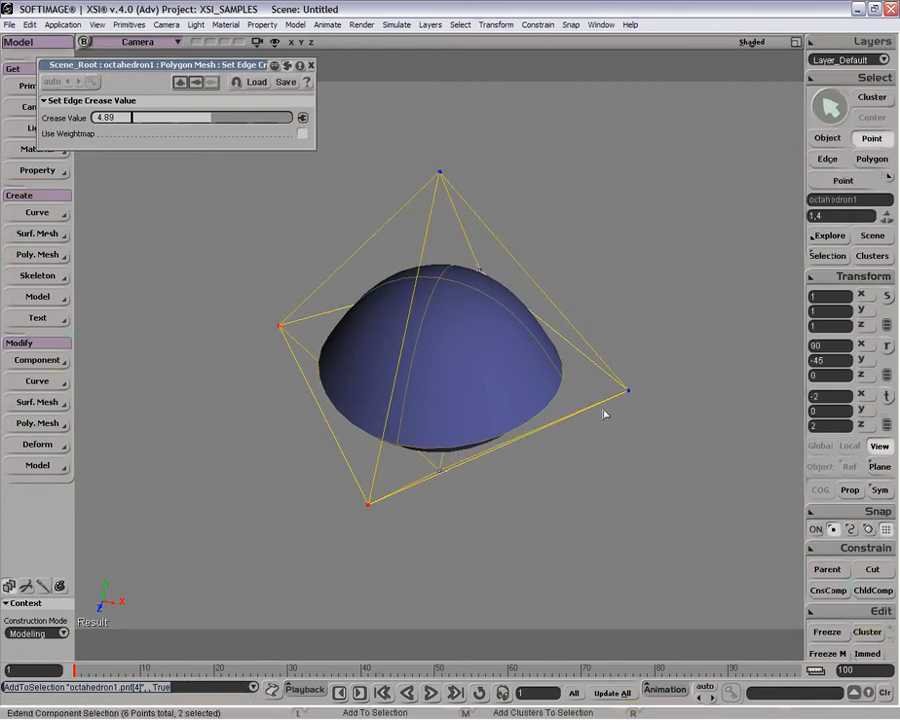
pyautogui.keyDown('shift'); pyautogui.moveTo(619, 356); pyautogui.dragTo(677, 430); pyautogui.keyUp('shift')
pyautogui.keyDown('shift'); pyautogui.moveTo(438, 234); pyautogui.dragTo(514, 286); pyautogui.keyUp('shift')
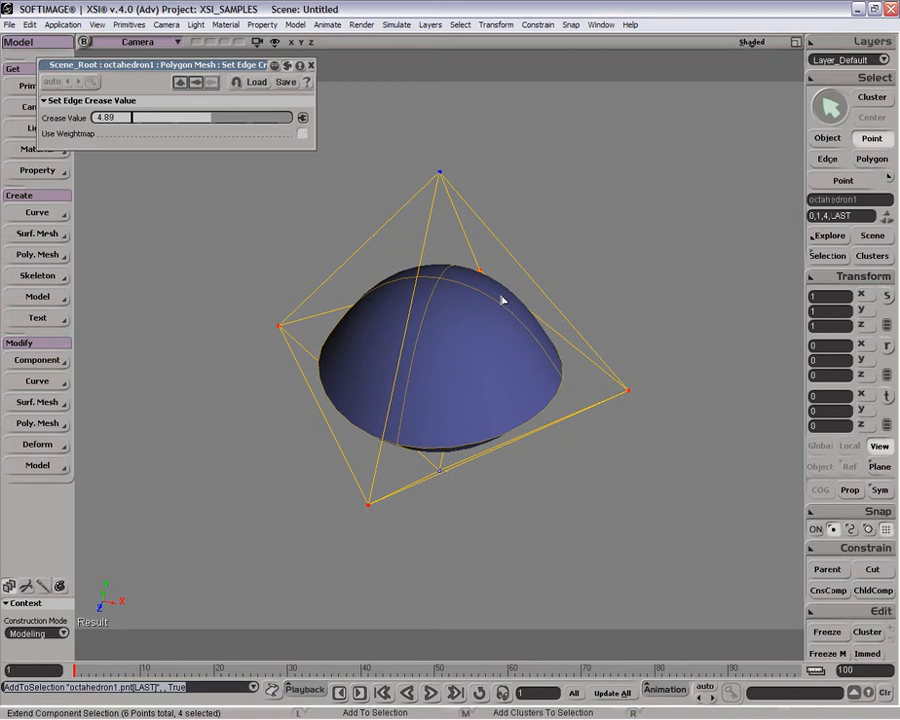
pyautogui.click(50, 364)
pyautogui.click(124, 532)
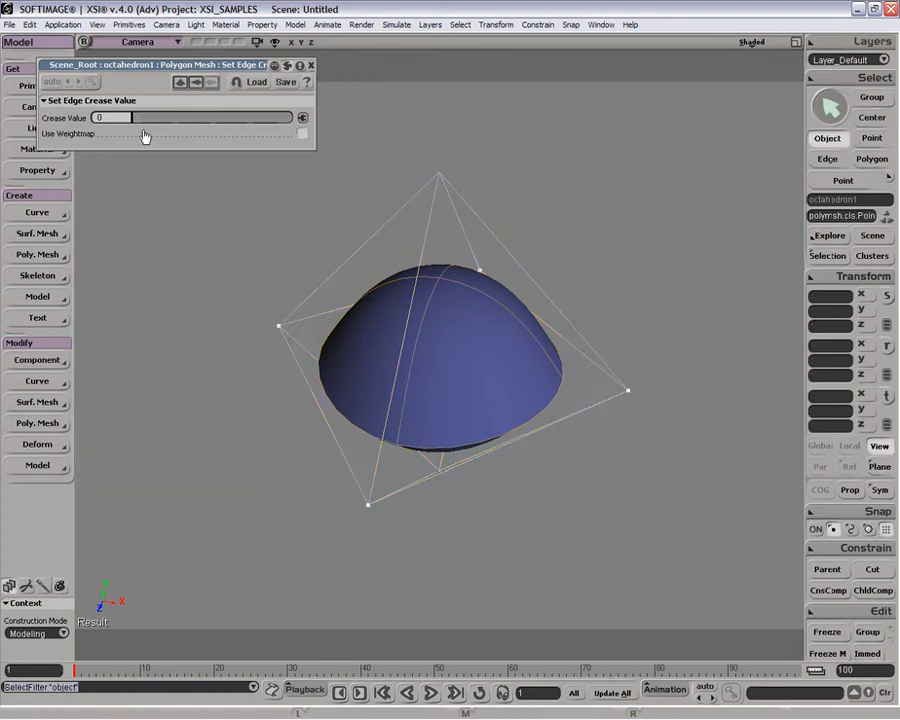
pyautogui.moveTo(145, 122); pyautogui.dragTo(195, 118)
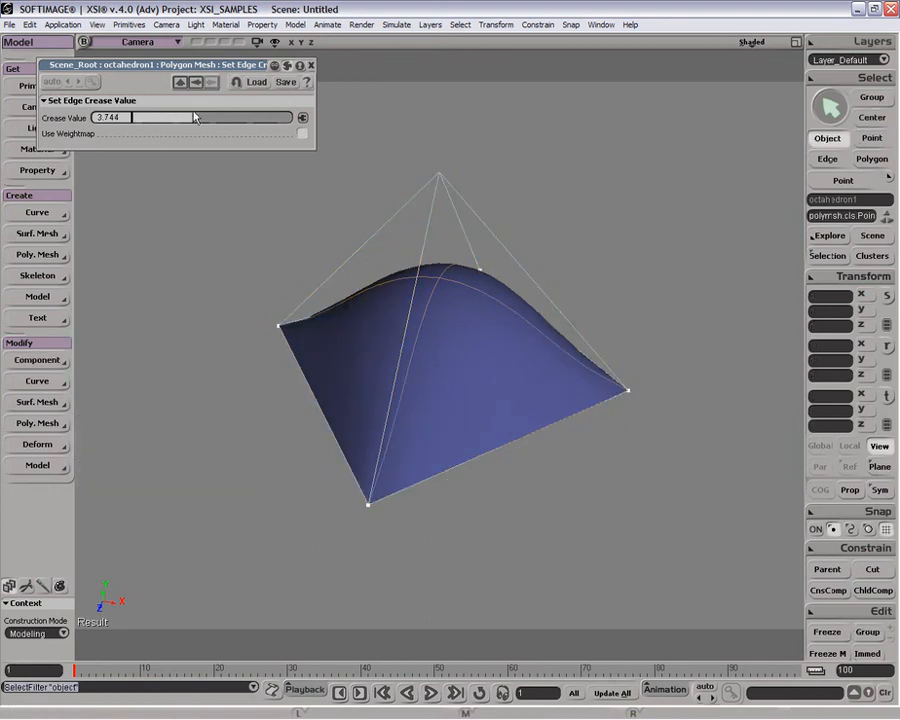
pyautogui.press('o')
pyautogui.moveTo(449, 503)
pyautogui.mouseDown()
pyautogui.moveTo(440, 392)
pyautogui.moveTo(412, 311)
pyautogui.moveTo(459, 520)
pyautogui.mouseUp()
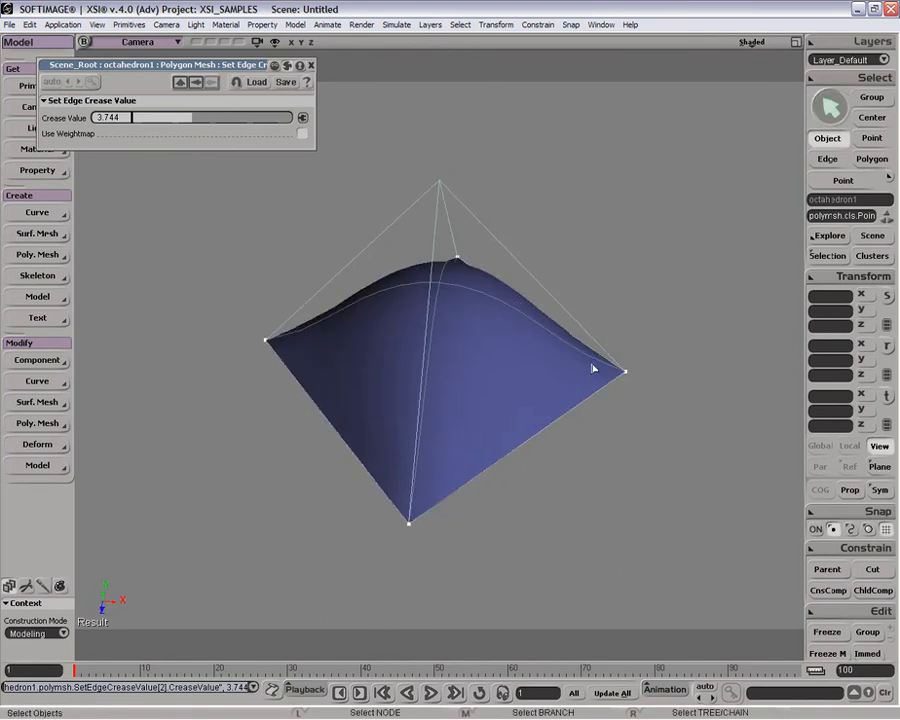
# Reset the crease value of the four edges around the octahedron's middle to 0.
pyautogui.click(823, 257)
pyautogui.click(467, 220)
pyautogui.click(392, 358)
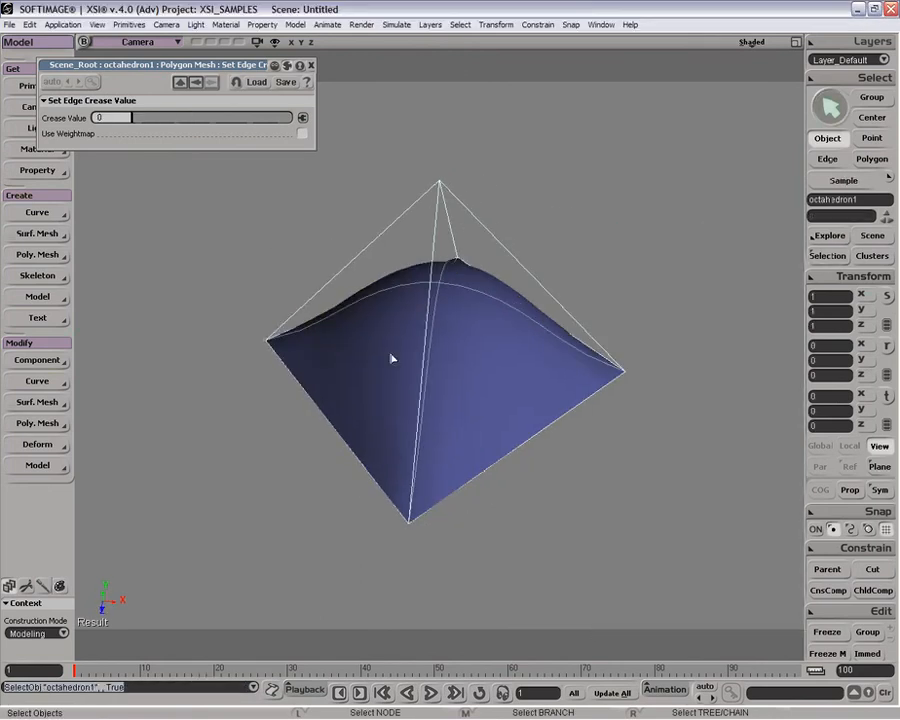
pyautogui.press('space')
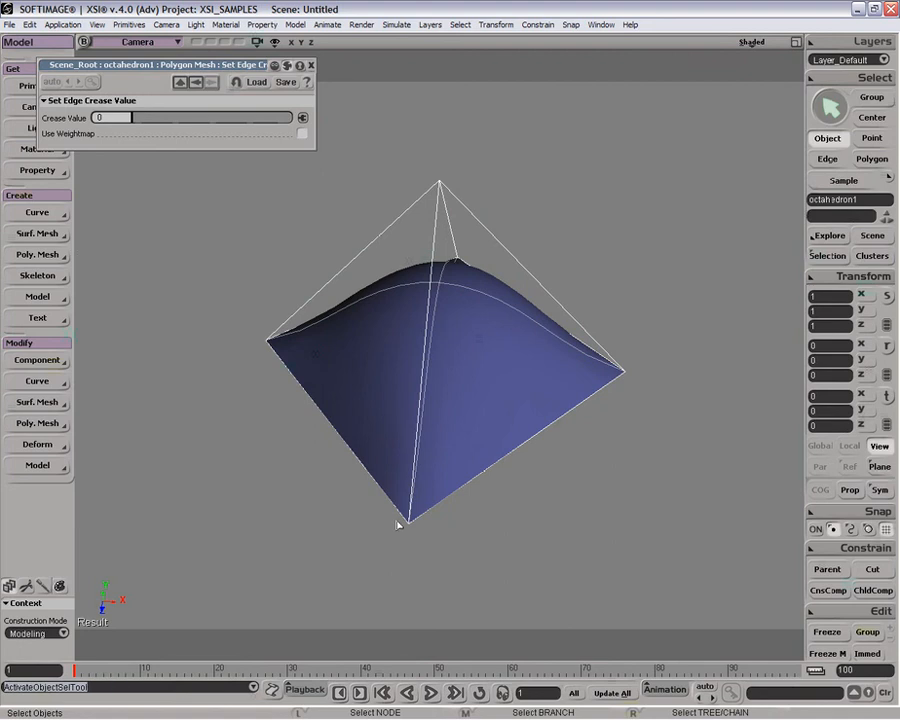
pyautogui.click(828, 259)
pyautogui.click(628, 309)
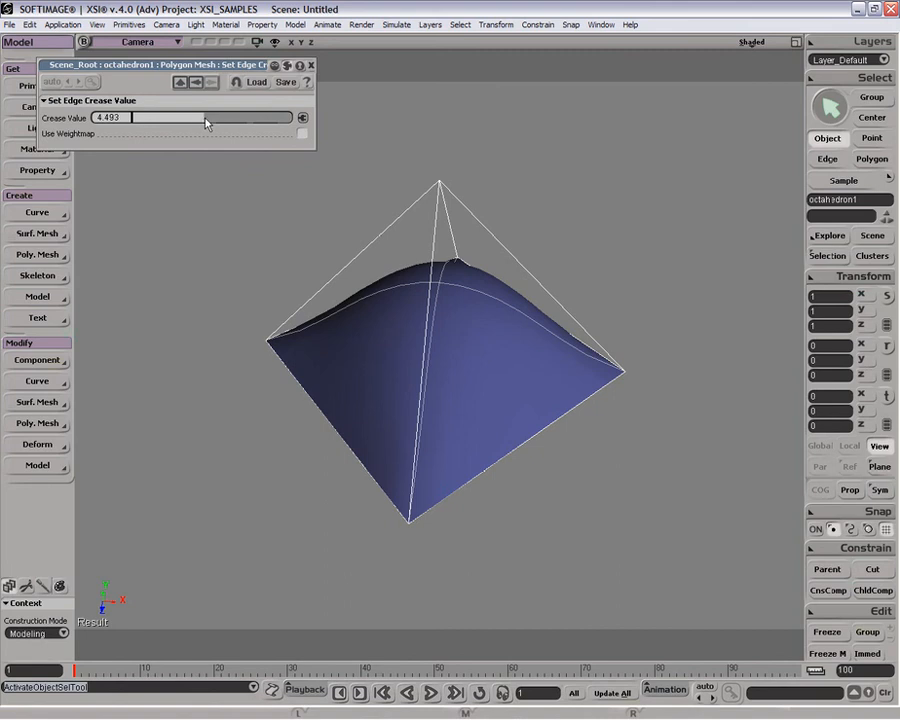
pyautogui.moveTo(207, 123); pyautogui.dragTo(133, 133)
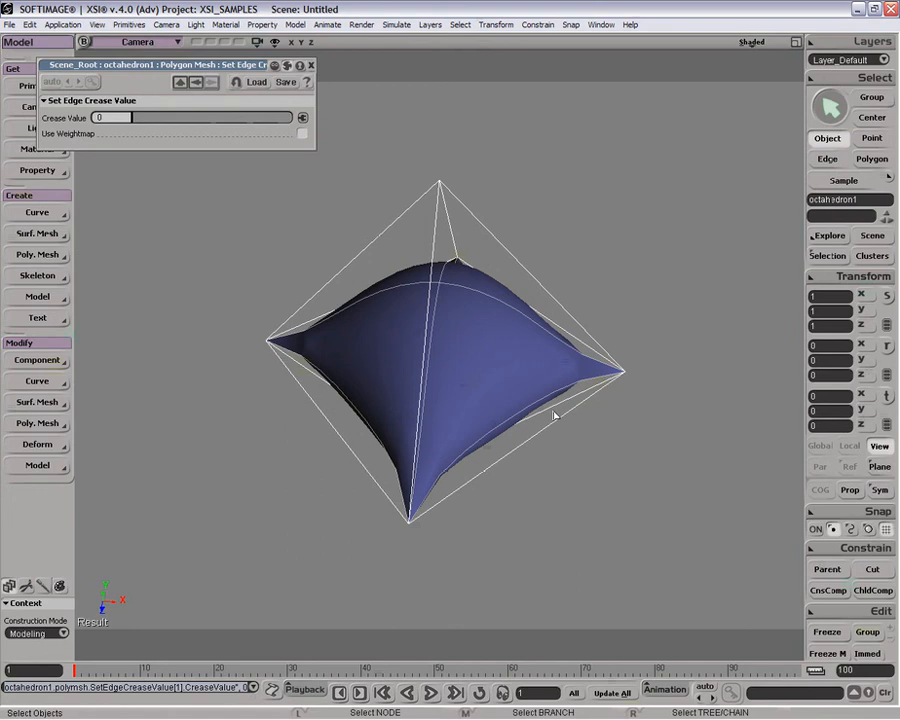
pyautogui.moveTo(494, 428); pyautogui.dragTo(460, 394, button='middle')
# Set the Set Edge Crease Value[2] and Set Edge Crease Value[1] operators together to a crease value of 4.758.
pyautogui.click(826, 255)
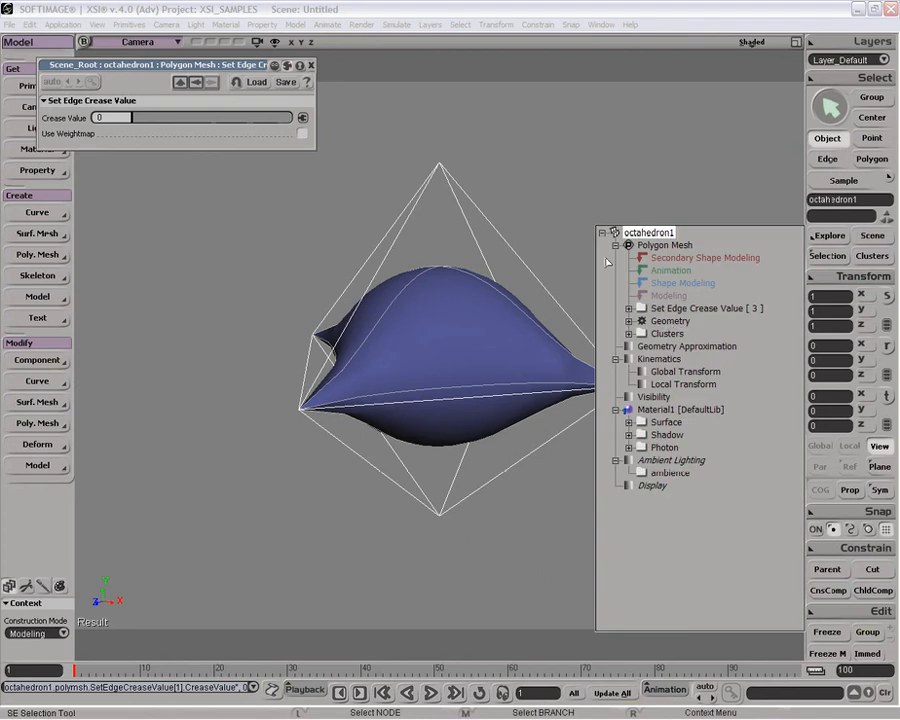
pyautogui.click(628, 308)
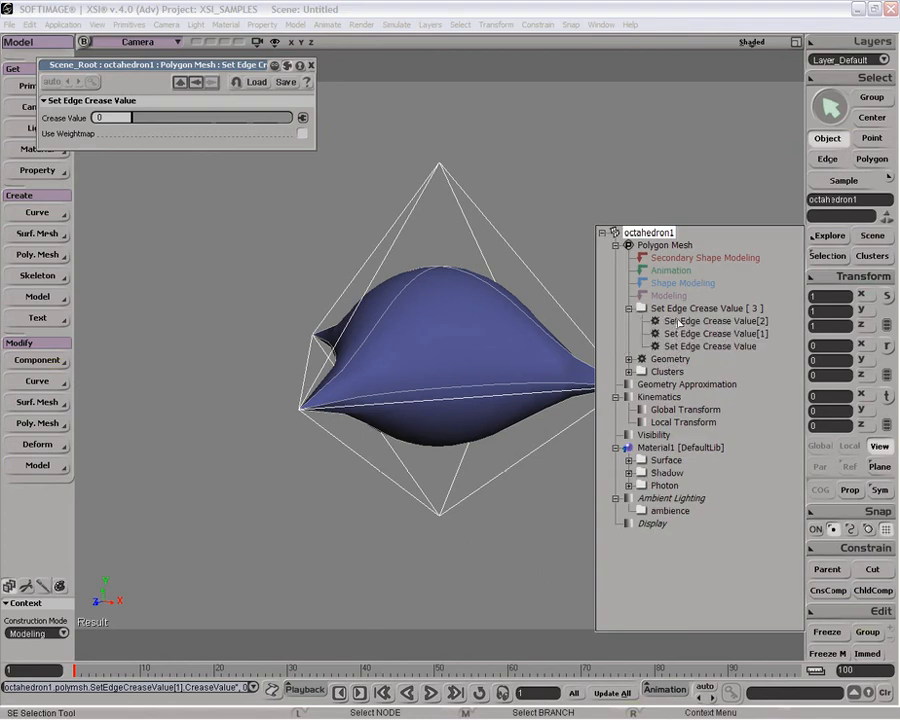
pyautogui.click(712, 321)
pyautogui.keyDown('shift'); pyautogui.click(712, 333); pyautogui.keyUp('shift')
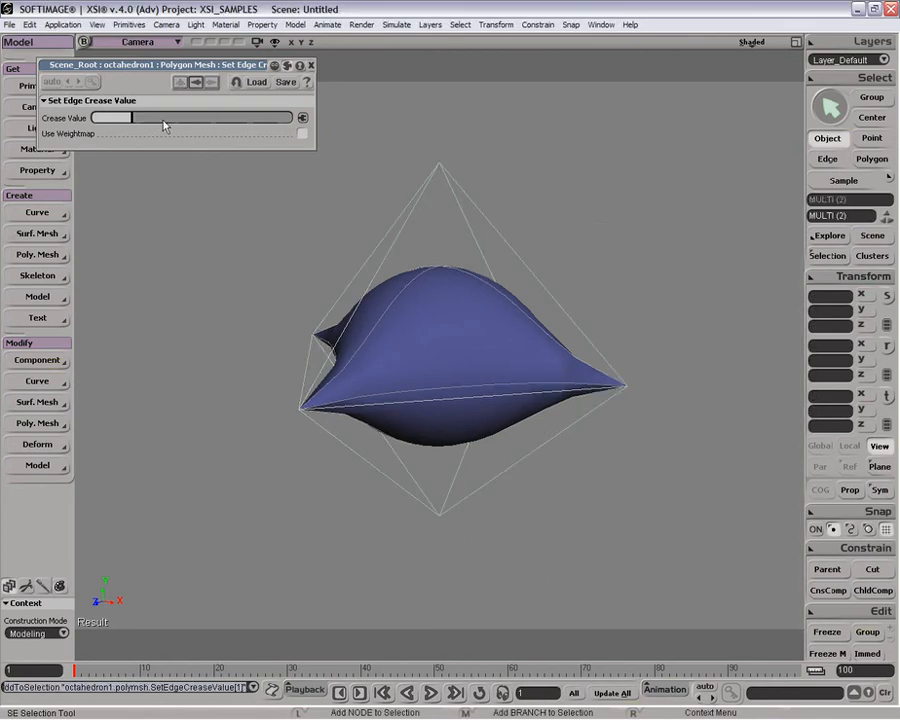
pyautogui.moveTo(164, 121); pyautogui.dragTo(207, 123)
pyautogui.click(311, 66)
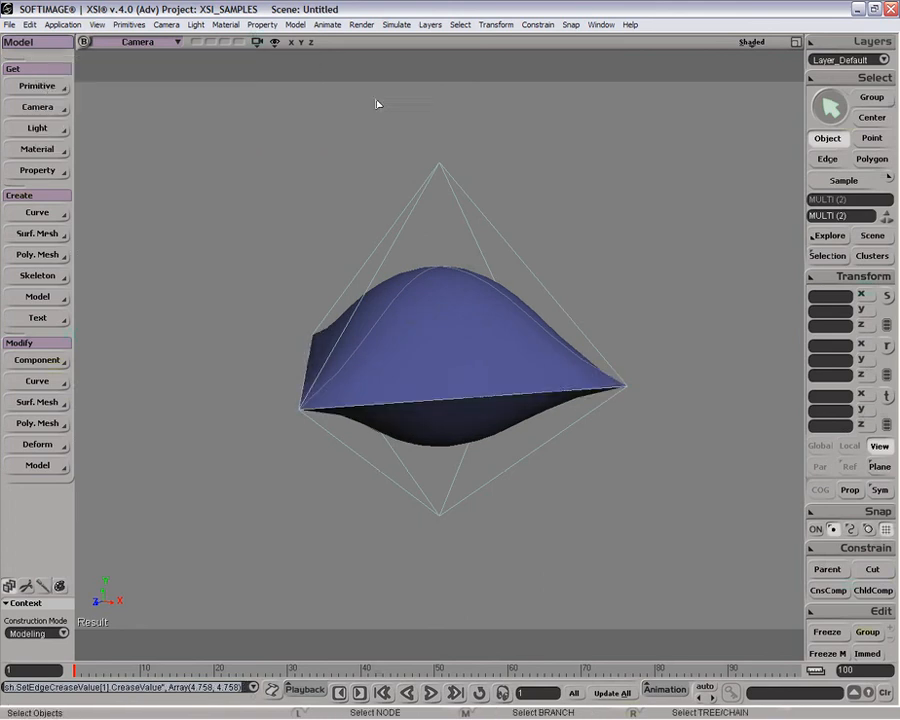
# Set the crease value of the octahedron's four upper edges to 3.744 and deselect everything.
pyautogui.click(828, 257)
pyautogui.press('space')
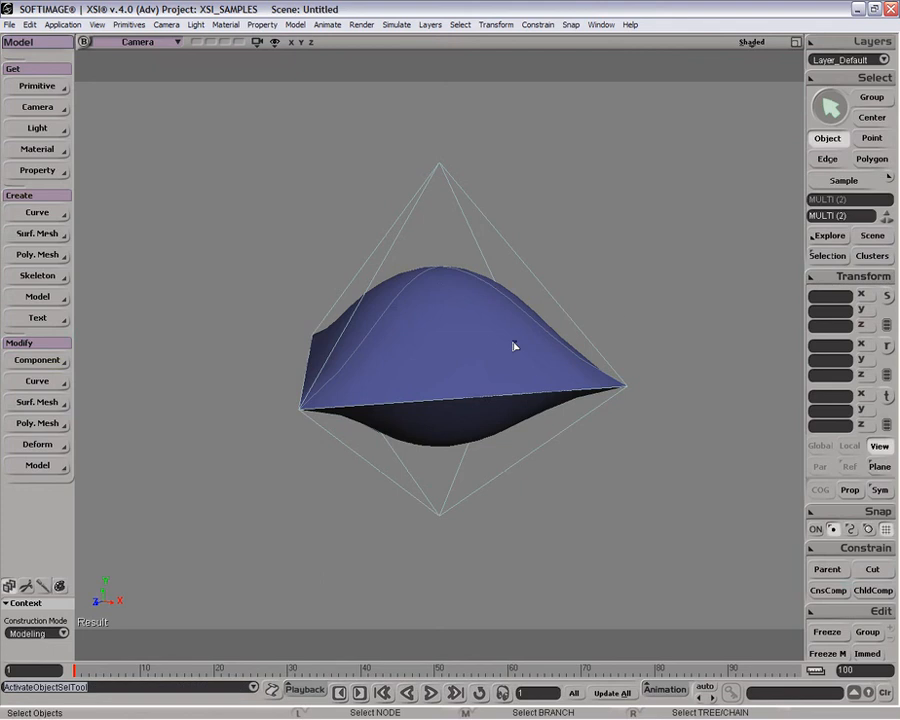
pyautogui.click(514, 346)
pyautogui.click(828, 257)
pyautogui.click(628, 309)
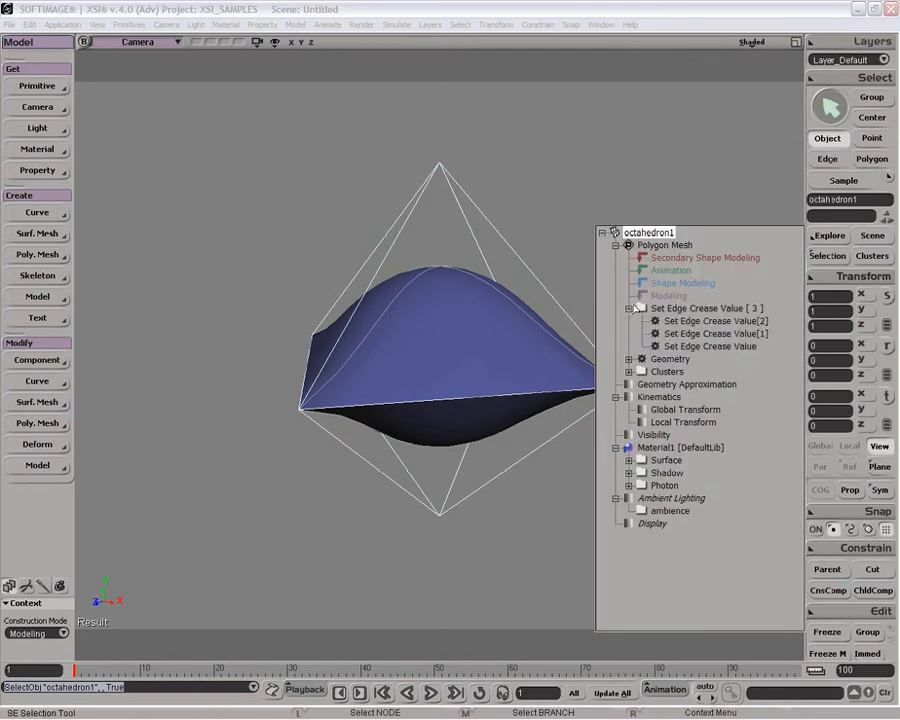
pyautogui.click(705, 346)
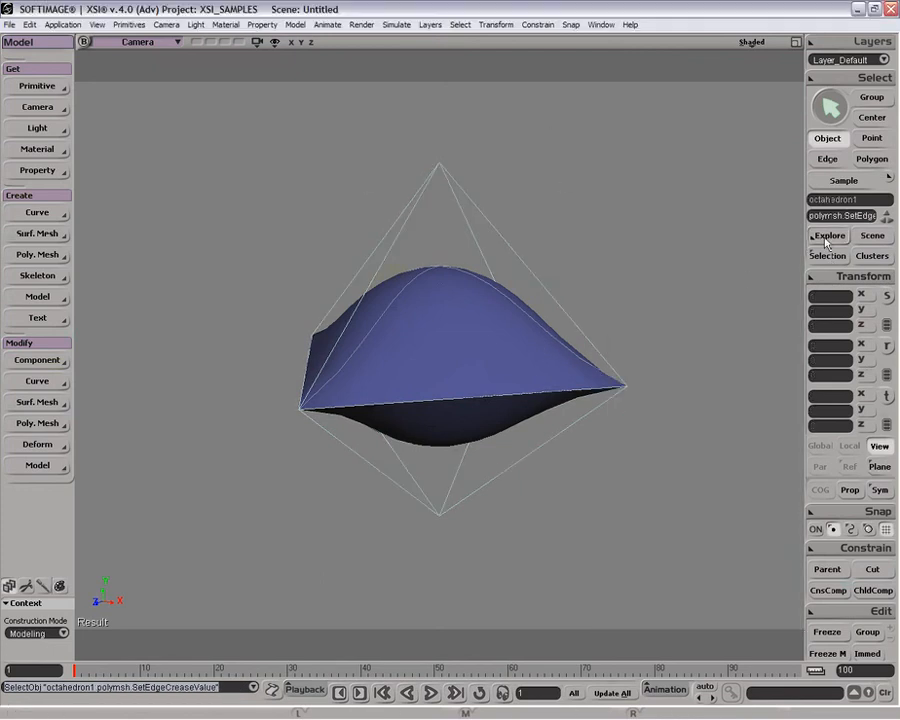
pyautogui.click(828, 235)
pyautogui.click(617, 231)
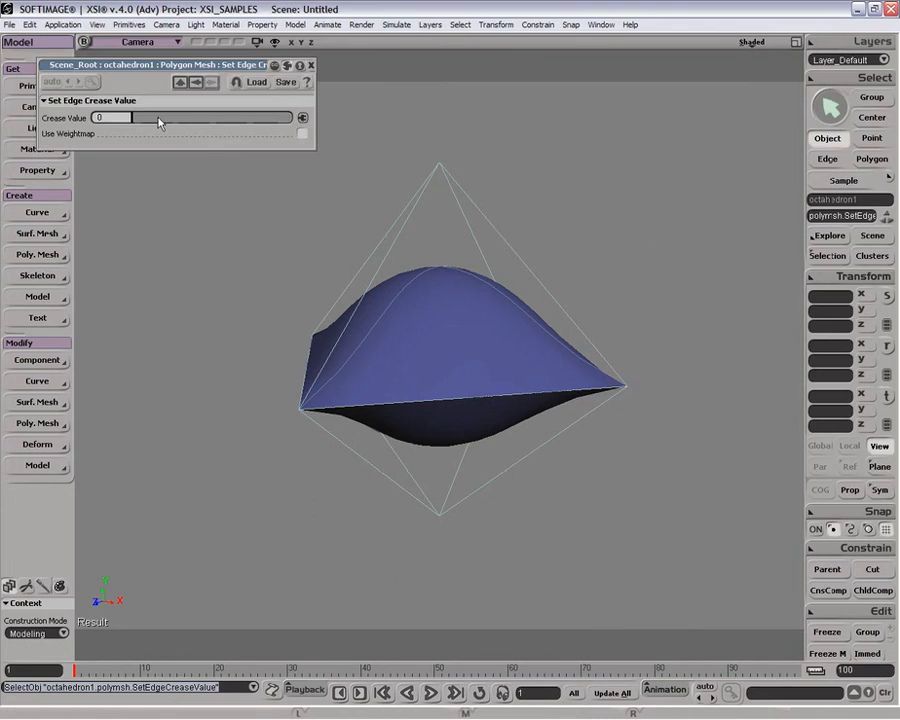
pyautogui.moveTo(160, 121); pyautogui.dragTo(195, 118)
pyautogui.press('space')
pyautogui.moveTo(629, 179); pyautogui.dragTo(723, 234)
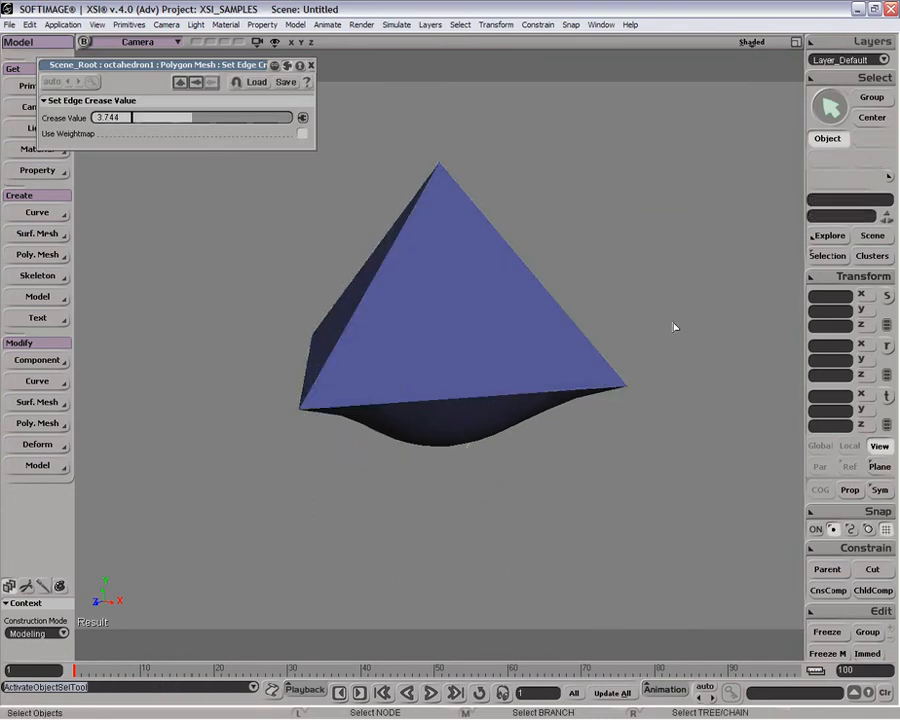
# View the creased octahedron from the side, close the crease value properties, and select the octahedron.
pyautogui.press('o')
pyautogui.moveTo(690, 363)
pyautogui.mouseDown()
pyautogui.moveTo(581, 286)
pyautogui.moveTo(516, 376)
pyautogui.moveTo(585, 245)
pyautogui.moveTo(721, 366)
pyautogui.moveTo(702, 316)
pyautogui.moveTo(701, 366)
pyautogui.moveTo(667, 356)
pyautogui.moveTo(675, 350)
pyautogui.mouseUp()
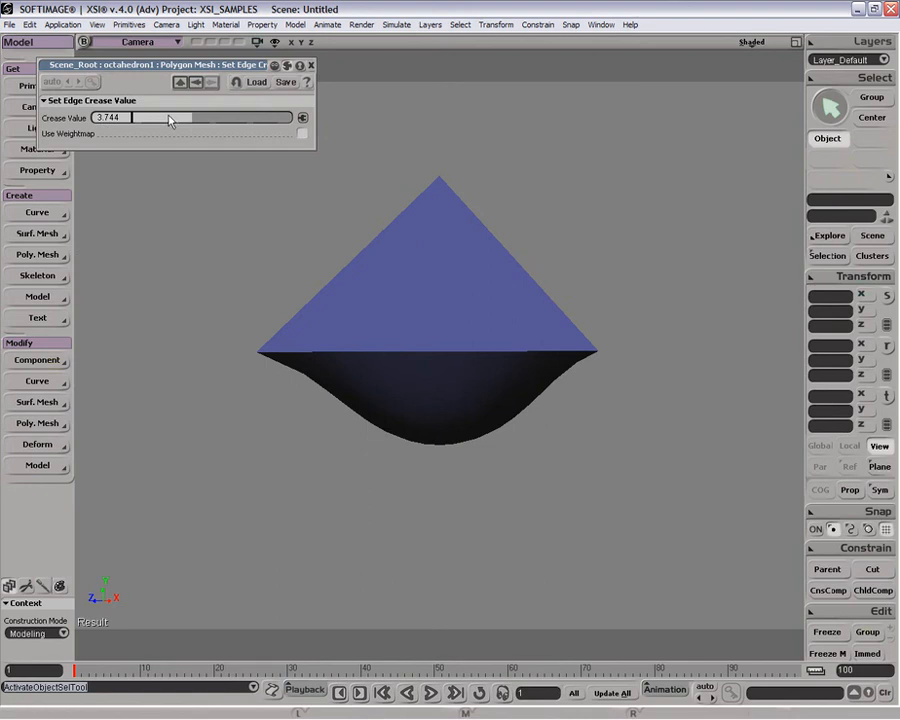
pyautogui.click(311, 67)
pyautogui.click(422, 315)
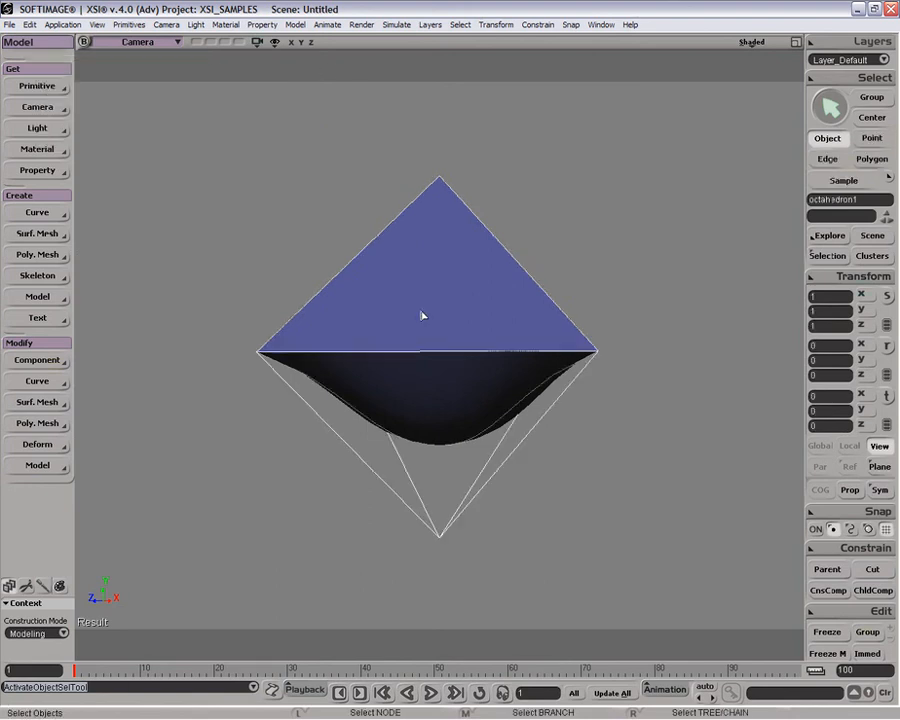